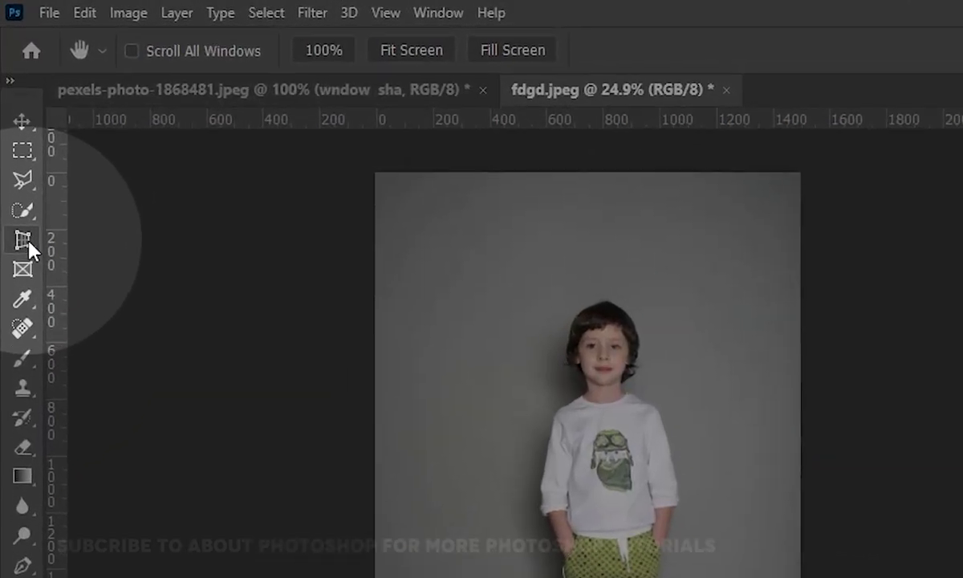
Select the Crop Tool and set its ratio to 1 : 1 (Square).
{"action": "left_click", "coordinate": [18, 164]}
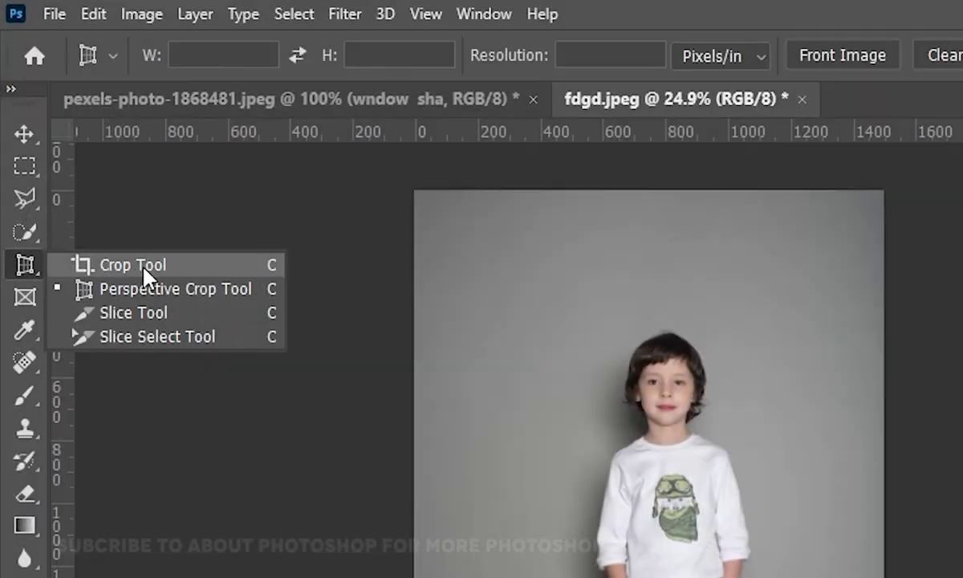
{"action": "left_click", "coordinate": [153, 276]}
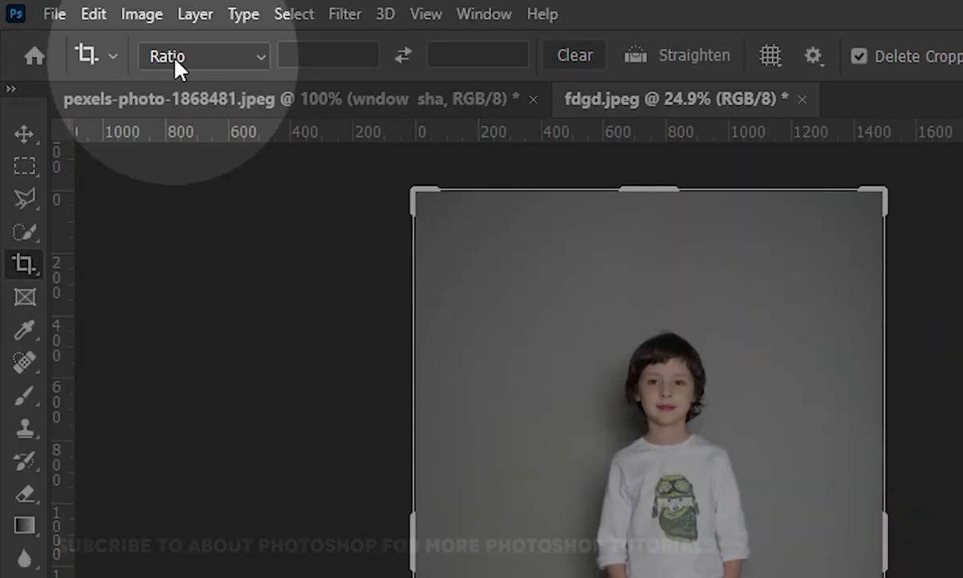
{"action": "left_click", "coordinate": [182, 59]}
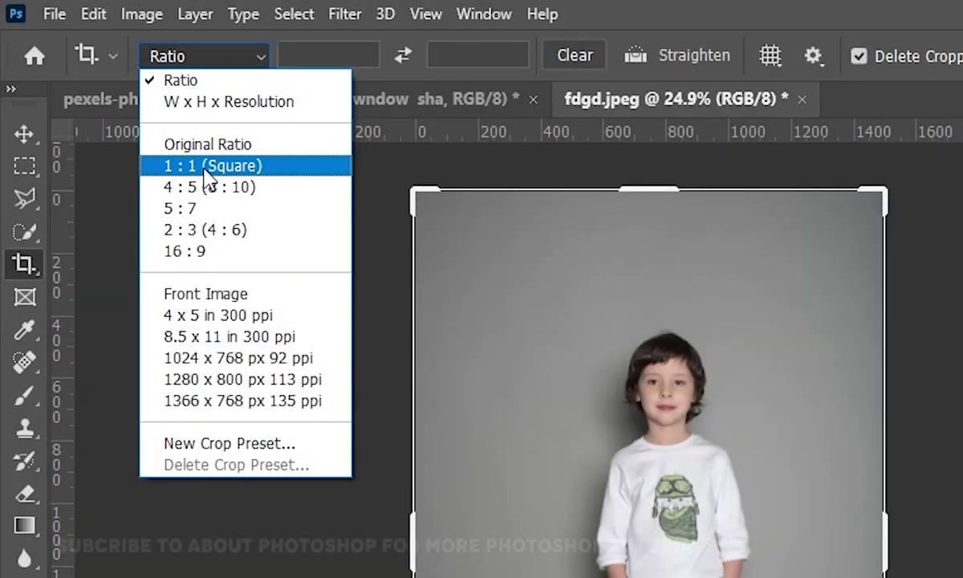
{"action": "left_click", "coordinate": [265, 166]}
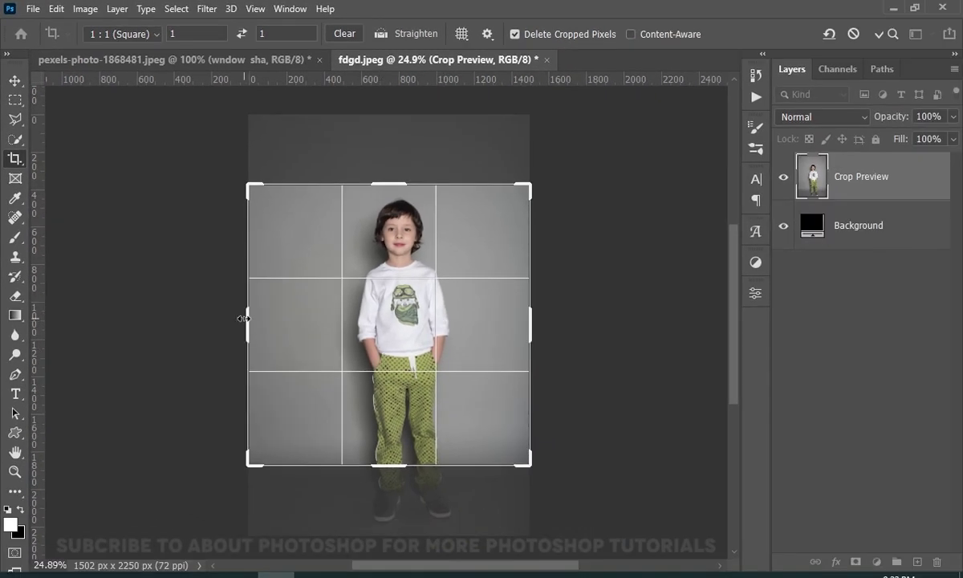
Frame the boy from head to mid-leg and apply the 1325 × 1325 px crop.
{"action": "left_click_drag", "start_coordinate": [243, 318], "coordinate": [251, 318]}
{"action": "left_click", "coordinate": [480, 384]}
{"action": "left_click_drag", "start_coordinate": [480, 384], "coordinate": [477, 399]}
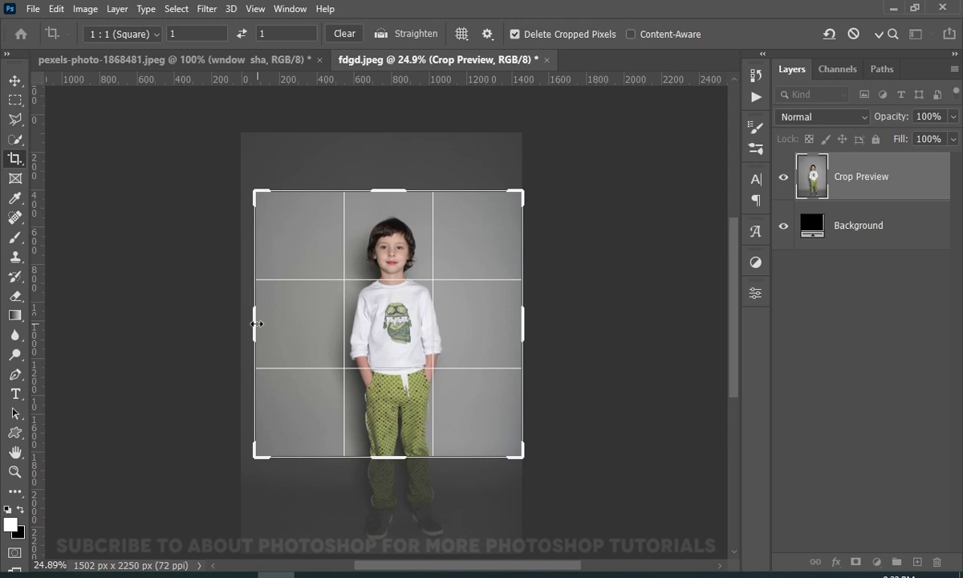
{"action": "left_click_drag", "start_coordinate": [256, 323], "coordinate": [266, 332]}
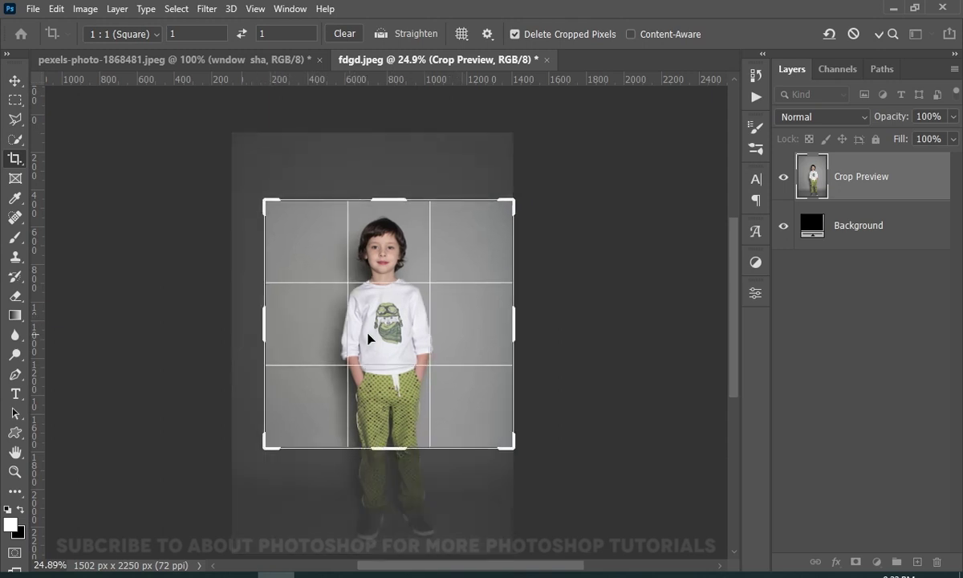
{"action": "key", "text": "Return"}
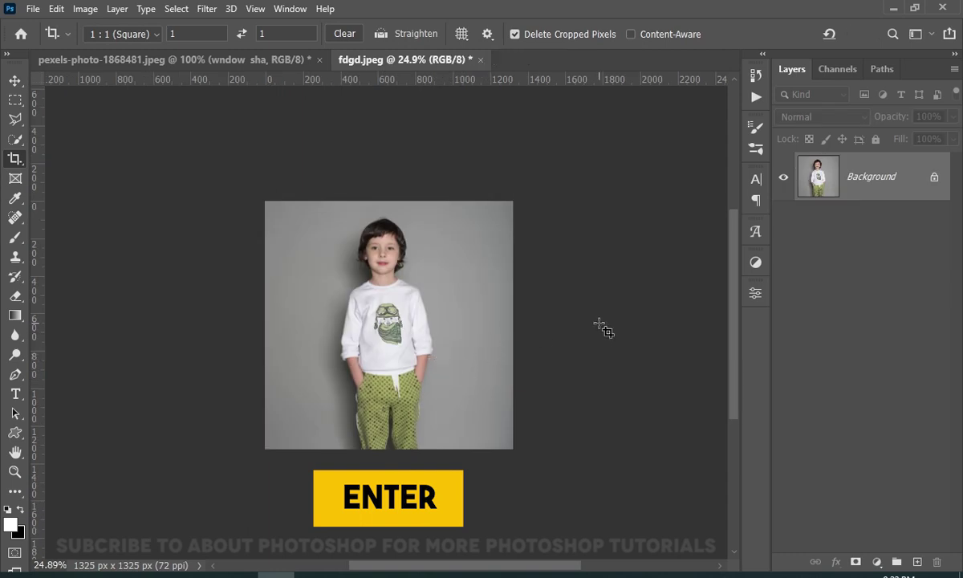
{"action": "key", "text": "ctrl+0"}
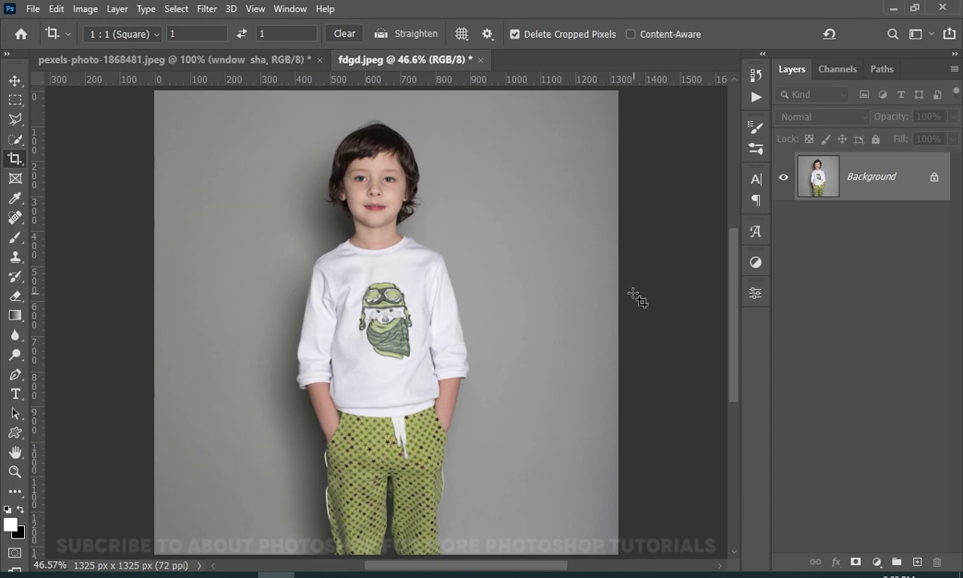
{"action": "key", "text": "h"}
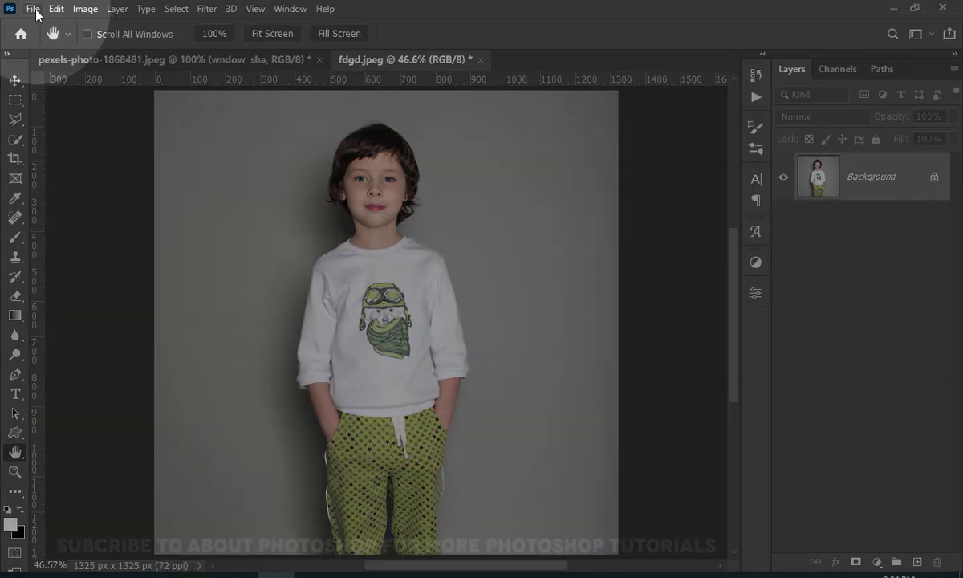
Open 'window shadow' from the Downloads\window folder.
{"action": "left_click", "coordinate": [34, 8]}
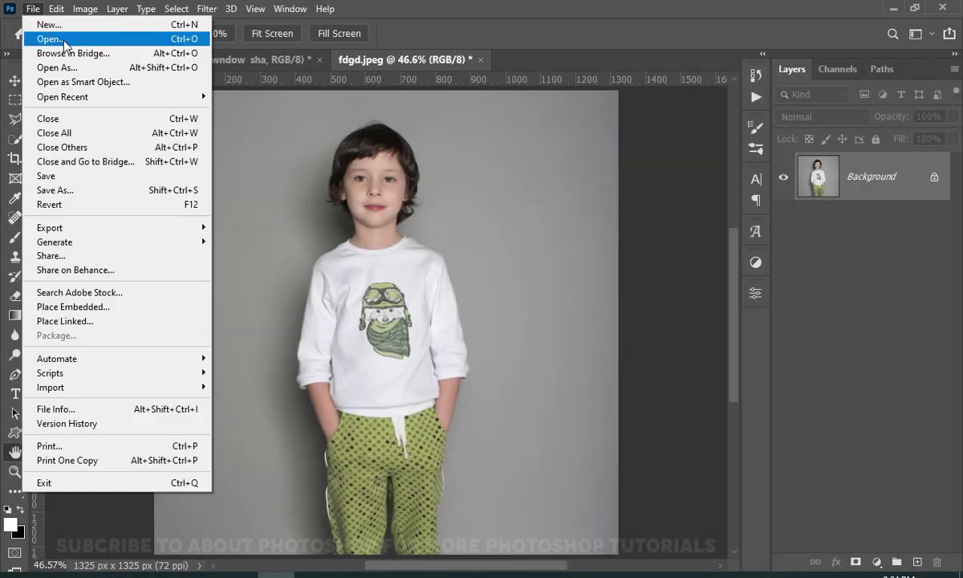
{"action": "left_click", "coordinate": [50, 39]}
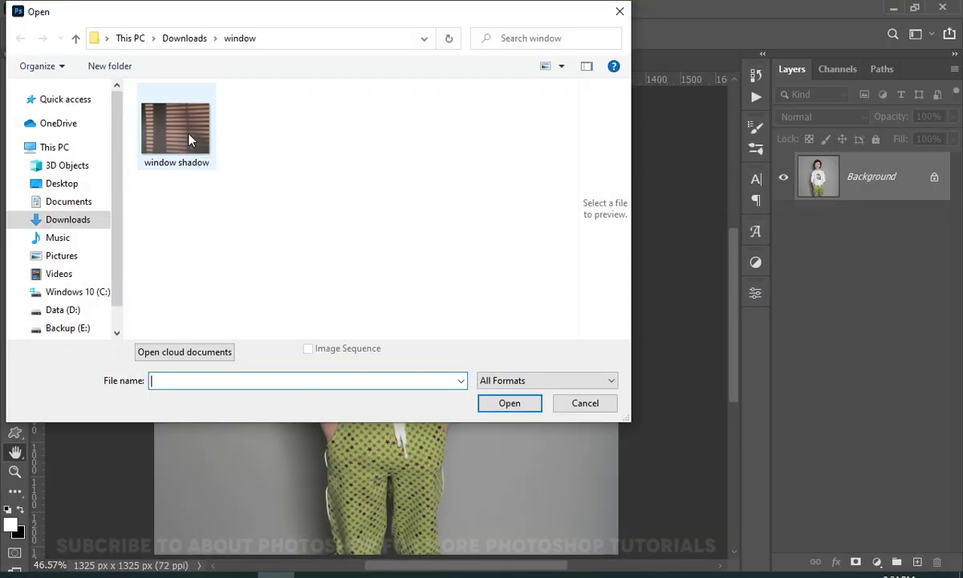
{"action": "left_click", "coordinate": [190, 141]}
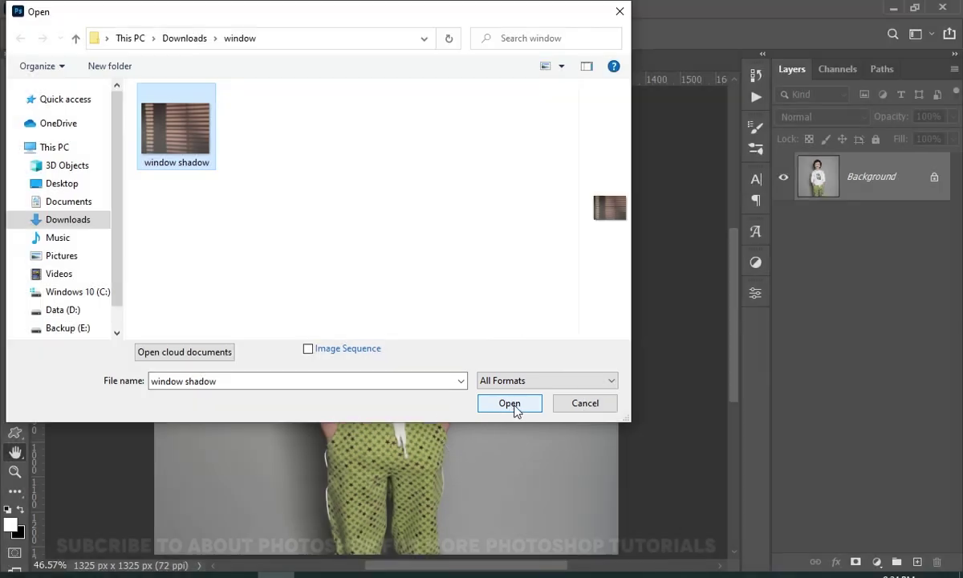
{"action": "left_click", "coordinate": [512, 405]}
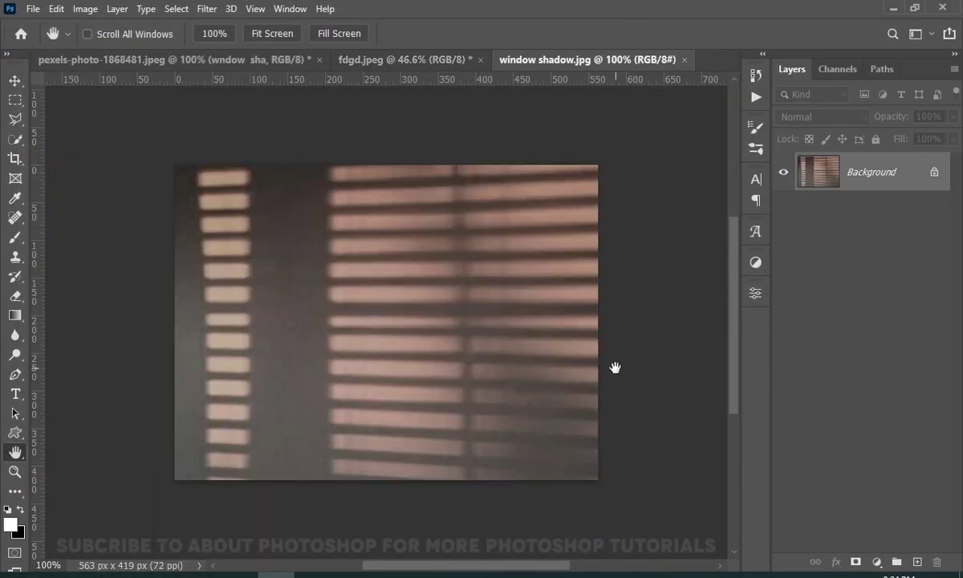
Copy all of window shadow.jpg and paste it into fdgd.jpeg as Layer 1.
{"action": "key", "text": "ctrl+a"}
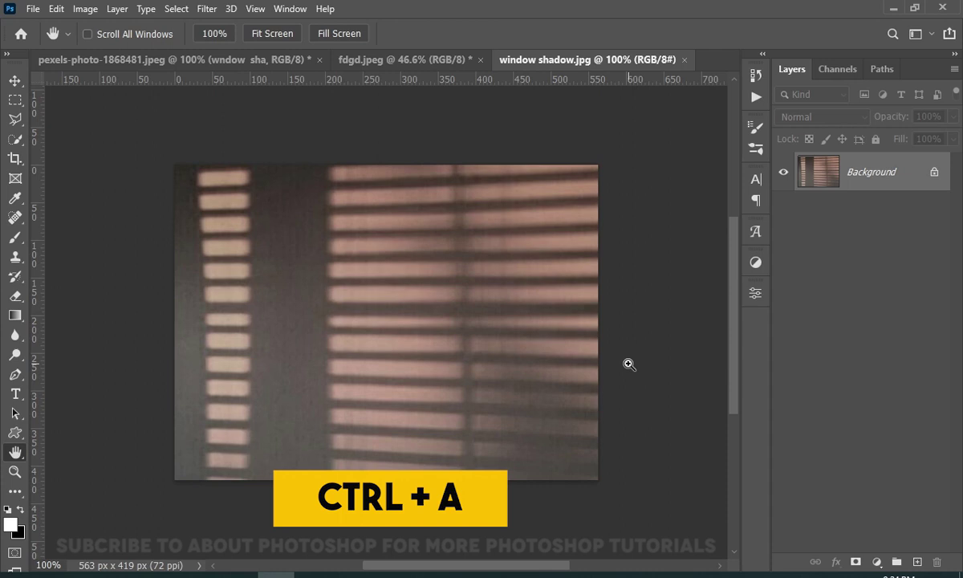
{"action": "key", "text": "ctrl+c"}
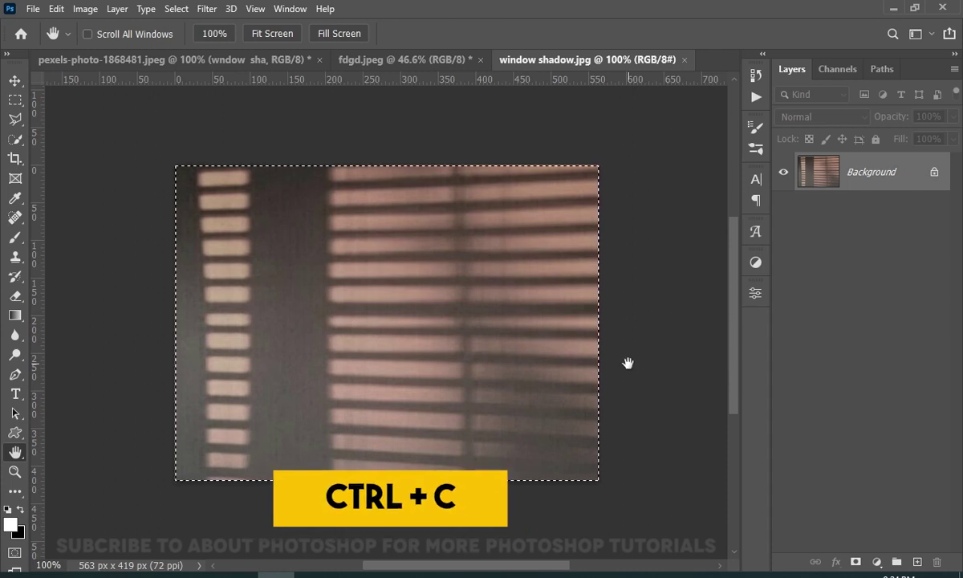
{"action": "left_click", "coordinate": [418, 62]}
{"action": "key", "text": "ctrl+v"}
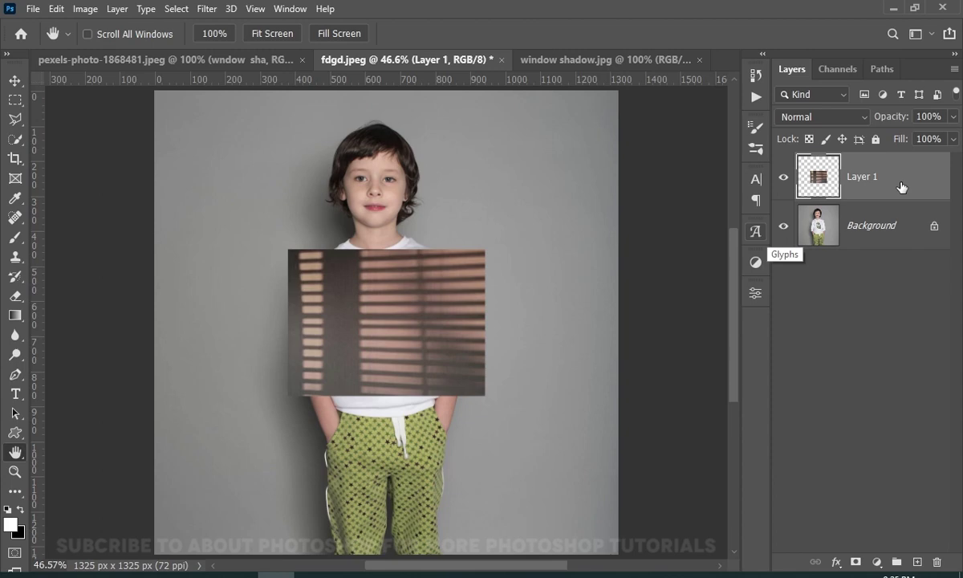
Convert Layer 1 to a Smart Object from its Layers panel context menu.
{"action": "right_click", "coordinate": [901, 185]}
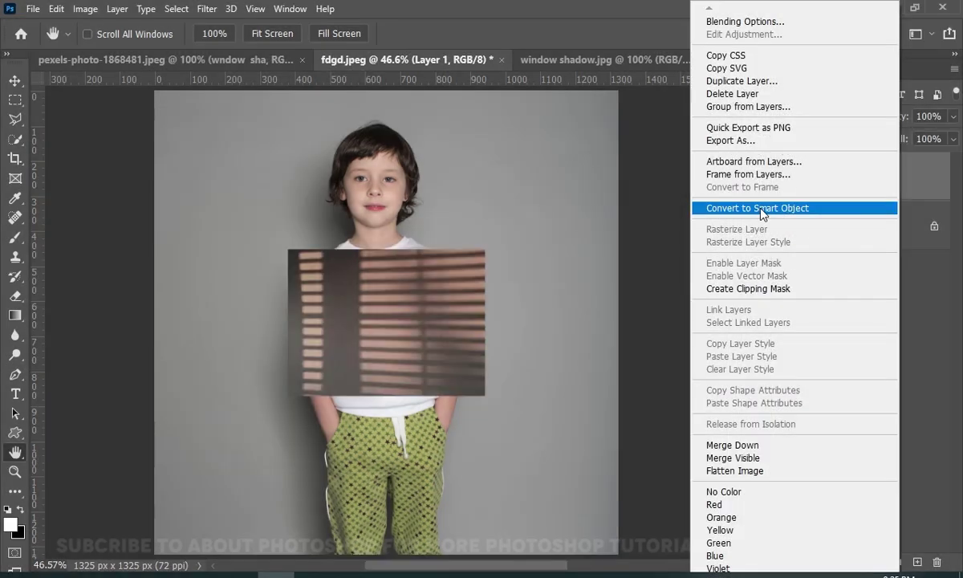
{"action": "left_click", "coordinate": [763, 211]}
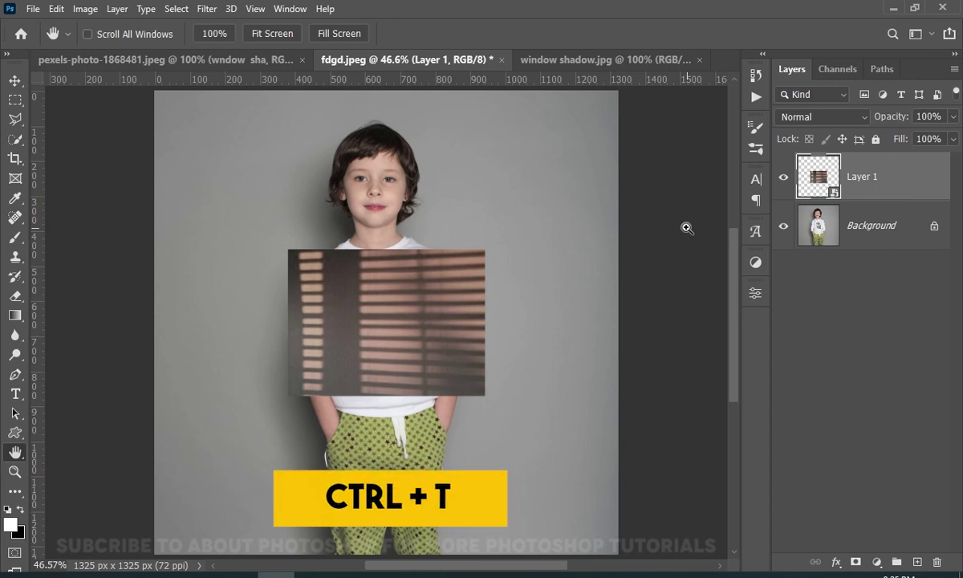
Scale the shadow Smart Object to 316.23% so it covers the whole square canvas.
{"action": "key", "text": "ctrl+t"}
{"action": "left_click_drag", "start_coordinate": [485, 250], "coordinate": [606, 90]}
{"action": "left_click_drag", "start_coordinate": [289, 396], "coordinate": [171, 482]}
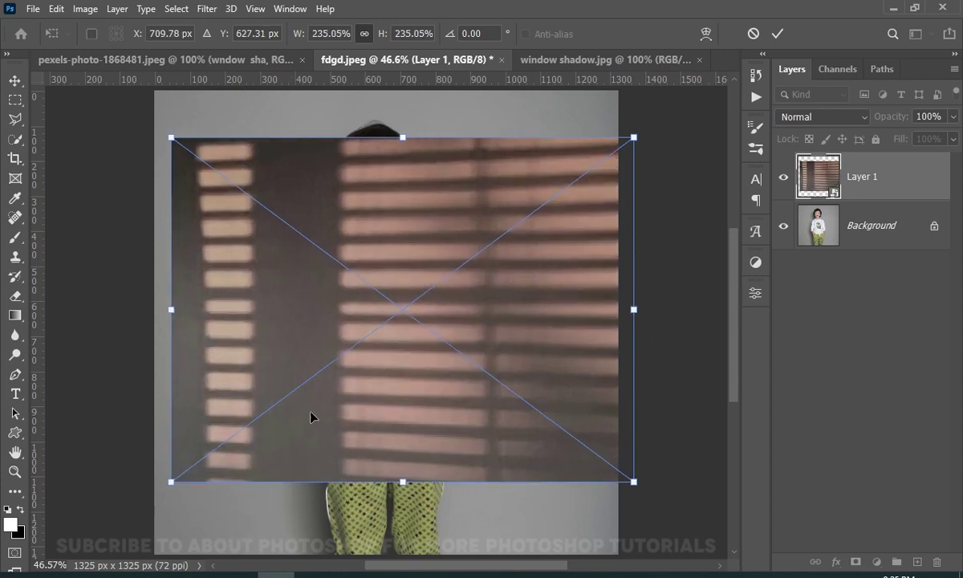
{"action": "left_click_drag", "start_coordinate": [403, 482], "coordinate": [403, 554]}
{"action": "left_click_drag", "start_coordinate": [402, 136], "coordinate": [402, 91]}
{"action": "left_click_drag", "start_coordinate": [440, 318], "coordinate": [411, 314]}
{"action": "key", "text": "Return"}
{"action": "key", "text": "space"}
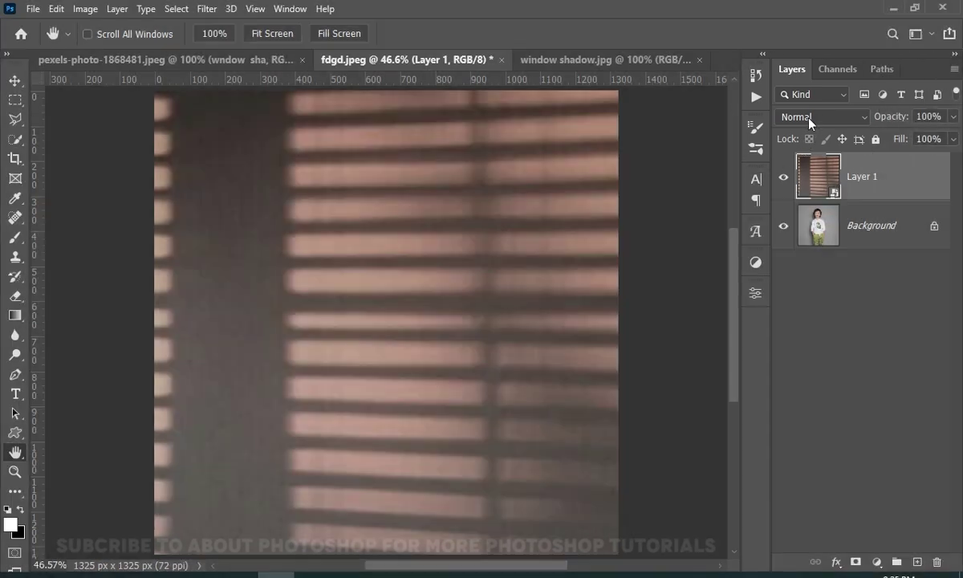
Set Layer 1's blend mode to Overlay.
{"action": "left_click", "coordinate": [812, 117]}
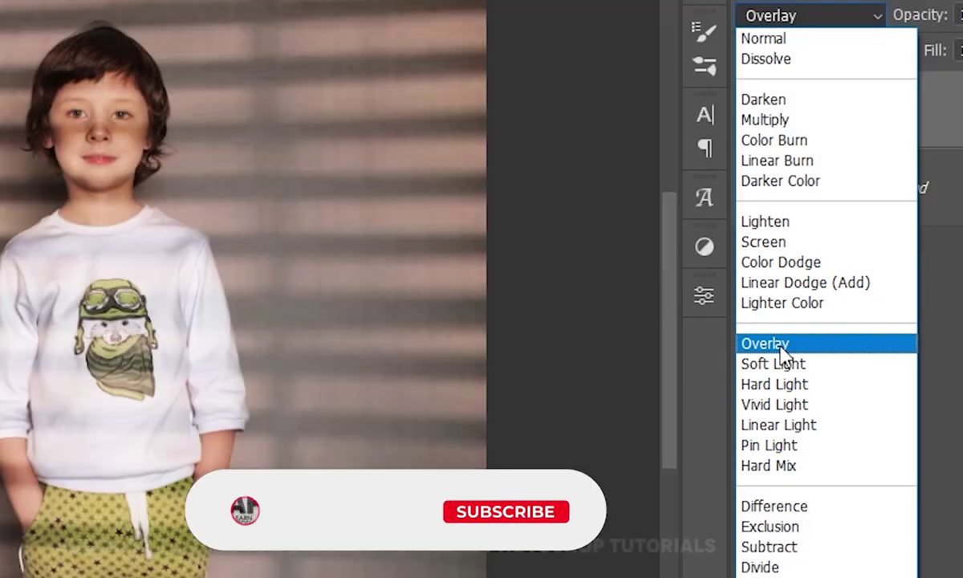
{"action": "left_click", "coordinate": [785, 345]}
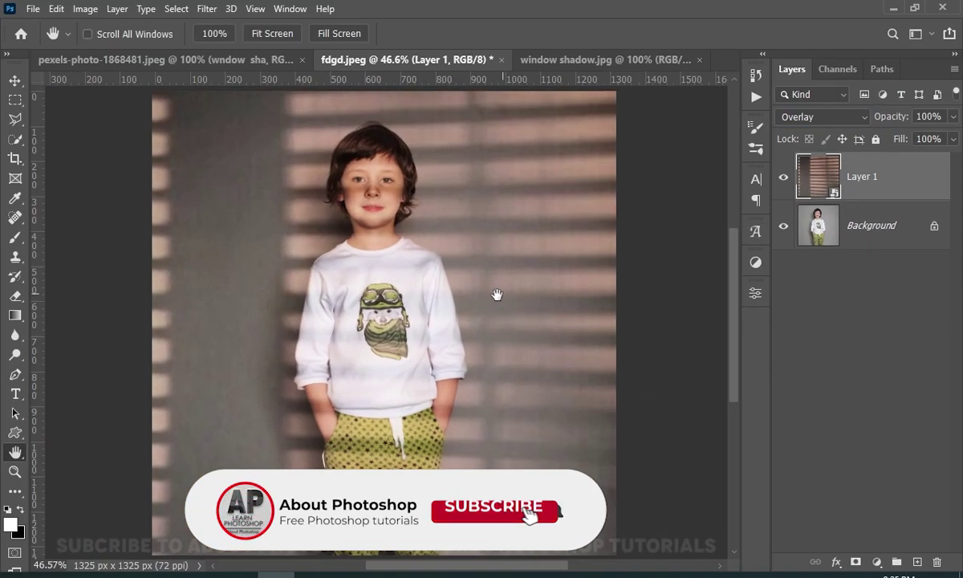
{"action": "left_click_drag", "start_coordinate": [497, 294], "coordinate": [514, 286]}
Rescale the Overlay shadow layer to 328.48% and reposition it to span the canvas.
{"action": "key", "text": "z"}
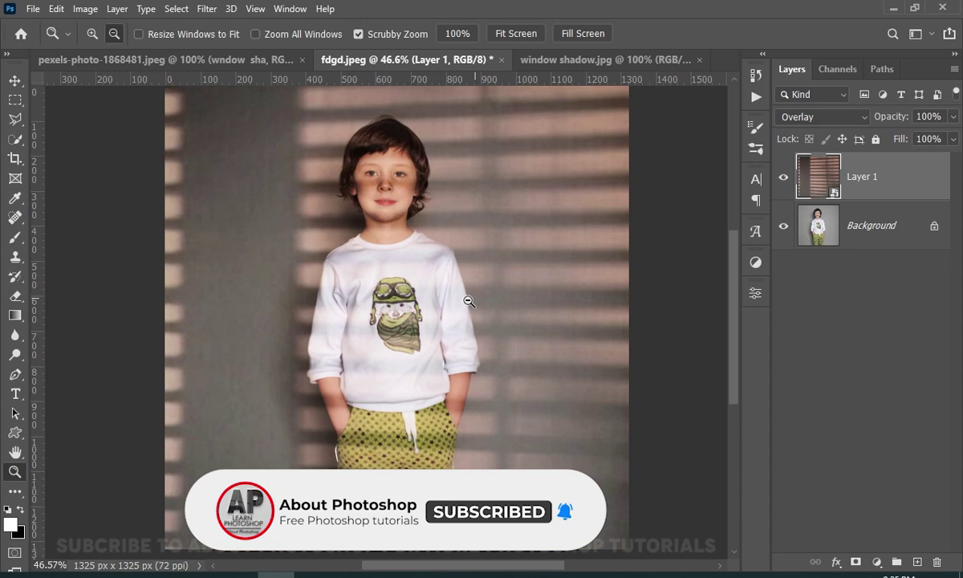
{"action": "left_click", "coordinate": [462, 306], "text": "alt"}
{"action": "left_click_drag", "start_coordinate": [458, 309], "coordinate": [456, 277]}
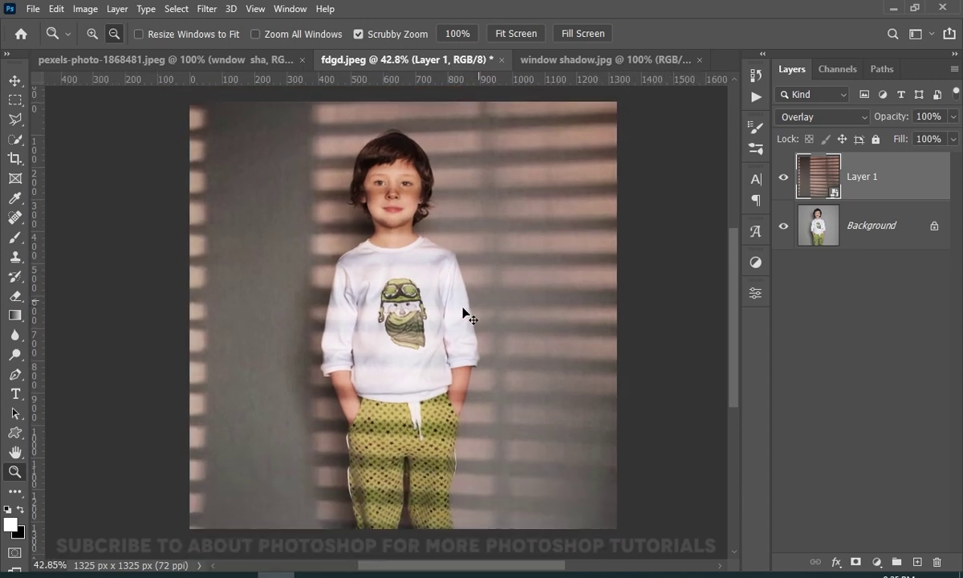
{"action": "key", "text": "ctrl+t"}
{"action": "left_click_drag", "start_coordinate": [452, 341], "coordinate": [459, 337]}
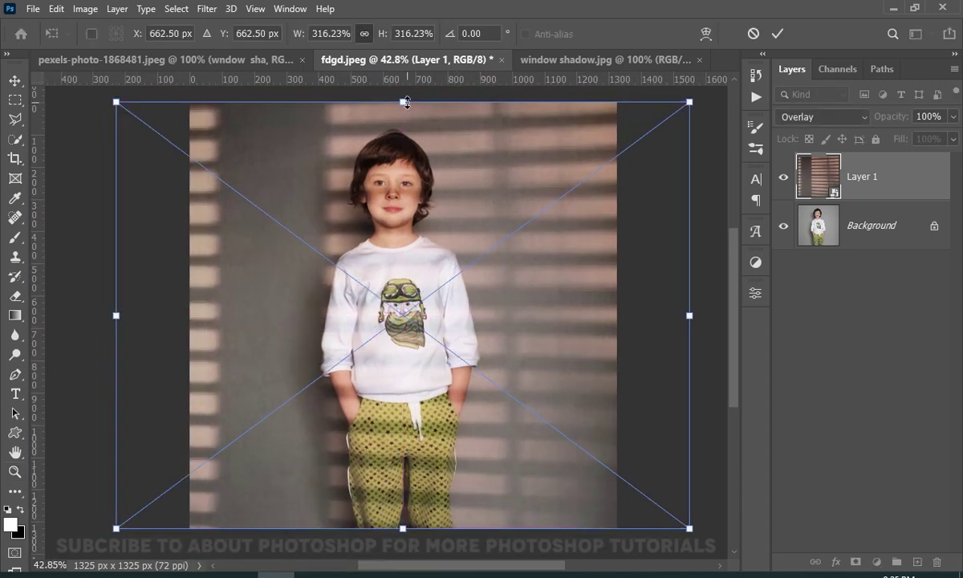
{"action": "left_click_drag", "start_coordinate": [406, 102], "coordinate": [434, 157]}
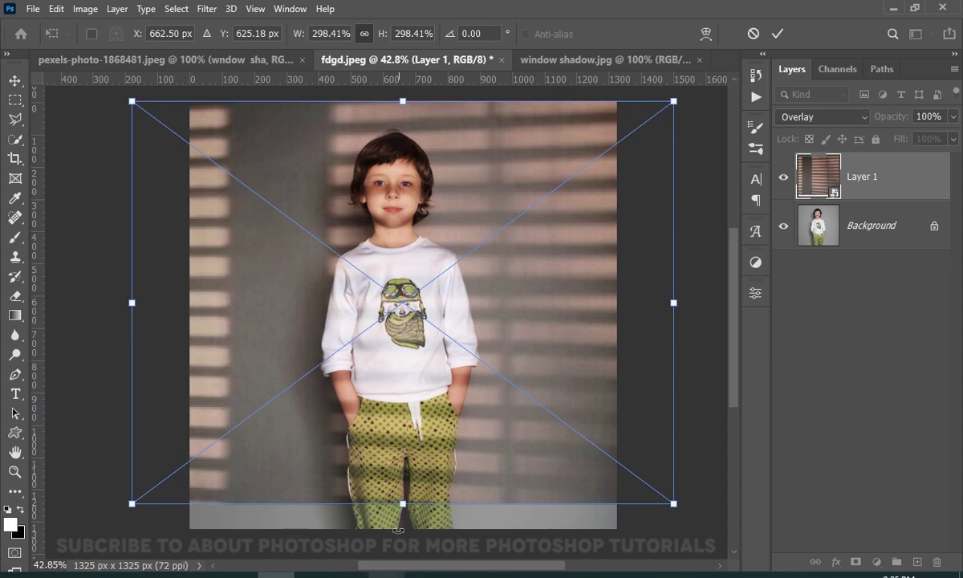
{"action": "left_click_drag", "start_coordinate": [403, 503], "coordinate": [402, 526]}
{"action": "left_click_drag", "start_coordinate": [413, 477], "coordinate": [390, 476]}
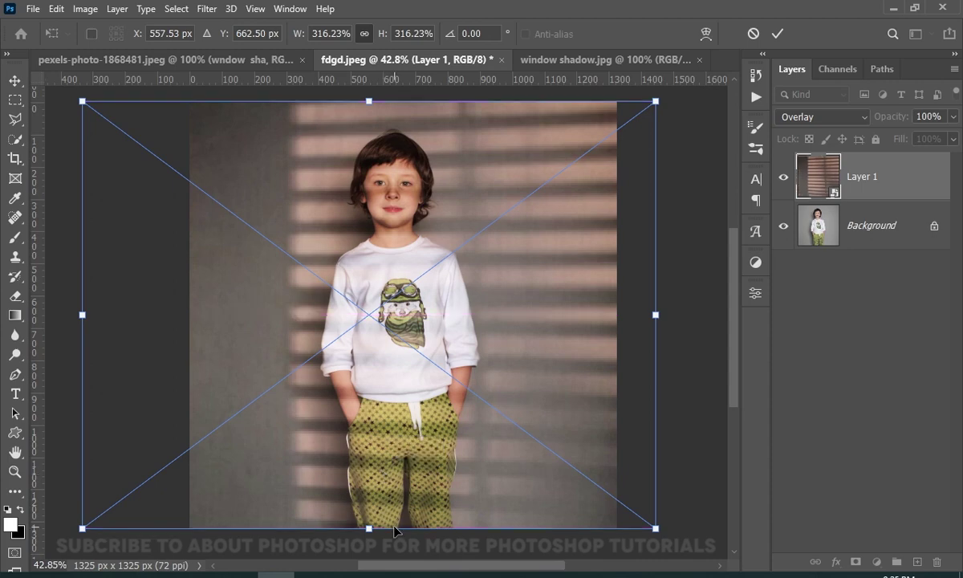
{"action": "left_click_drag", "start_coordinate": [370, 530], "coordinate": [369, 535]}
{"action": "left_click_drag", "start_coordinate": [405, 468], "coordinate": [423, 480]}
{"action": "key", "text": "Return"}
{"action": "key", "text": "z"}
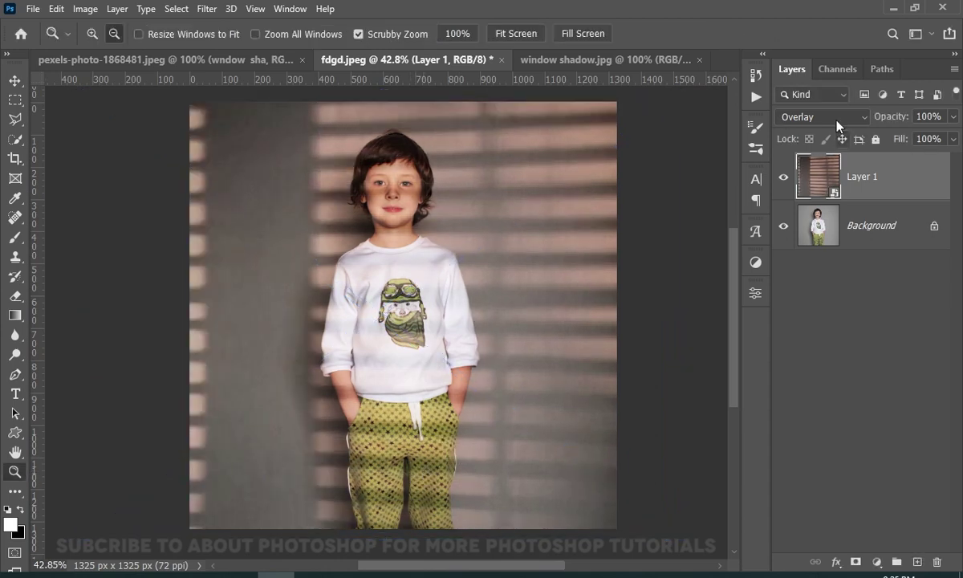
Try Layer 1 in Multiply mode at 68% opacity.
{"action": "left_click", "coordinate": [839, 120]}
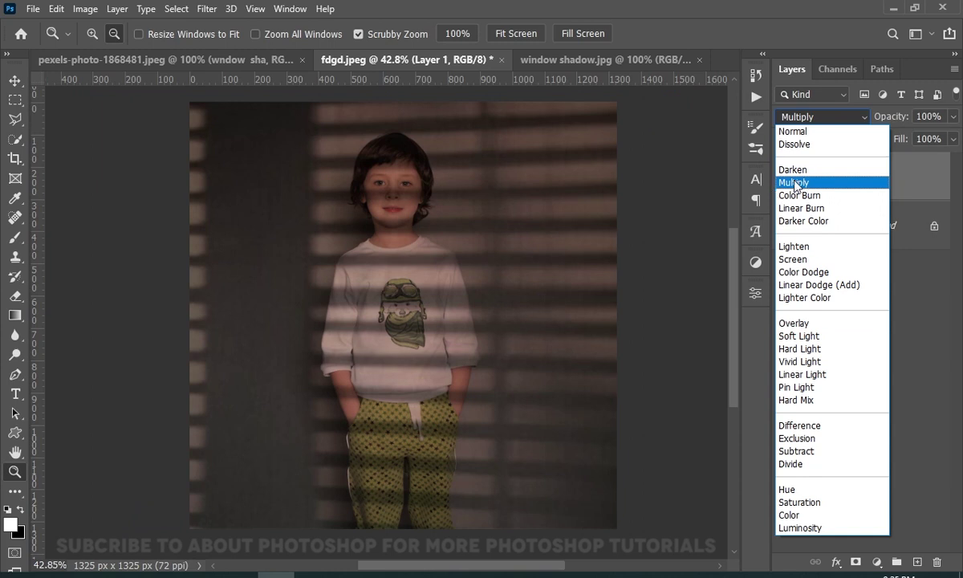
{"action": "left_click", "coordinate": [794, 183]}
{"action": "left_click", "coordinate": [899, 120]}
{"action": "left_click_drag", "start_coordinate": [899, 126], "coordinate": [819, 128]}
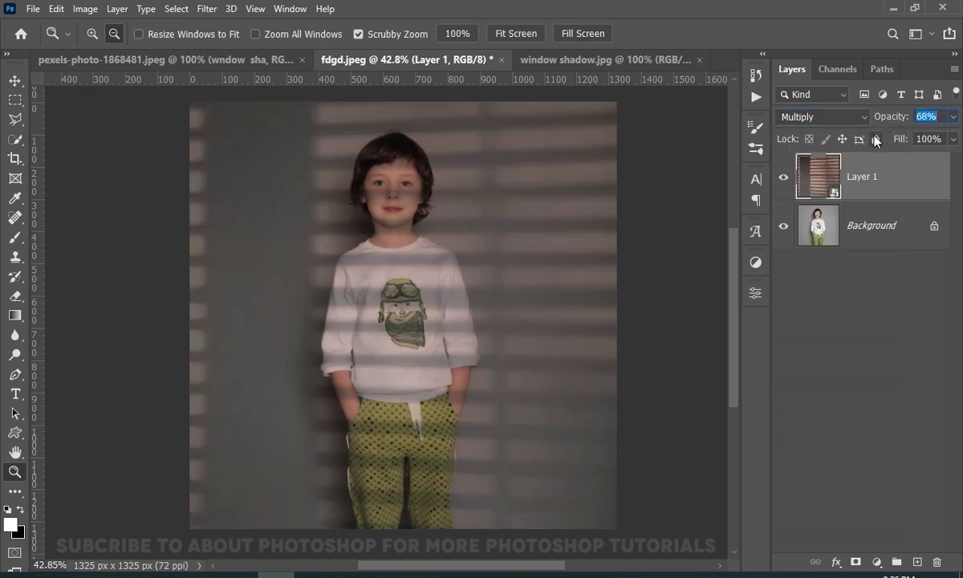
Switch Layer 1 to Overlay at 100% opacity and toggle its visibility to compare.
{"action": "left_click", "coordinate": [843, 121]}
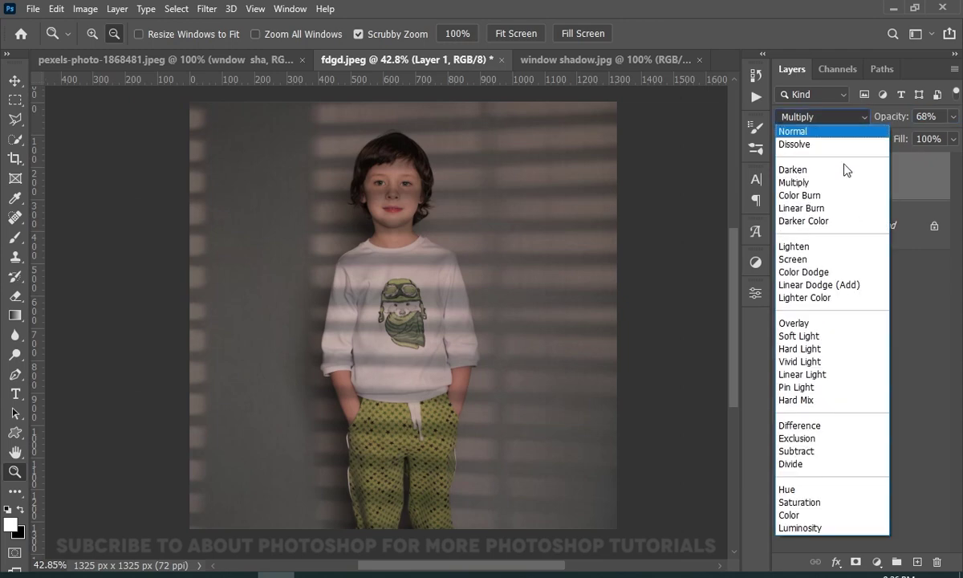
{"action": "left_click", "coordinate": [830, 326]}
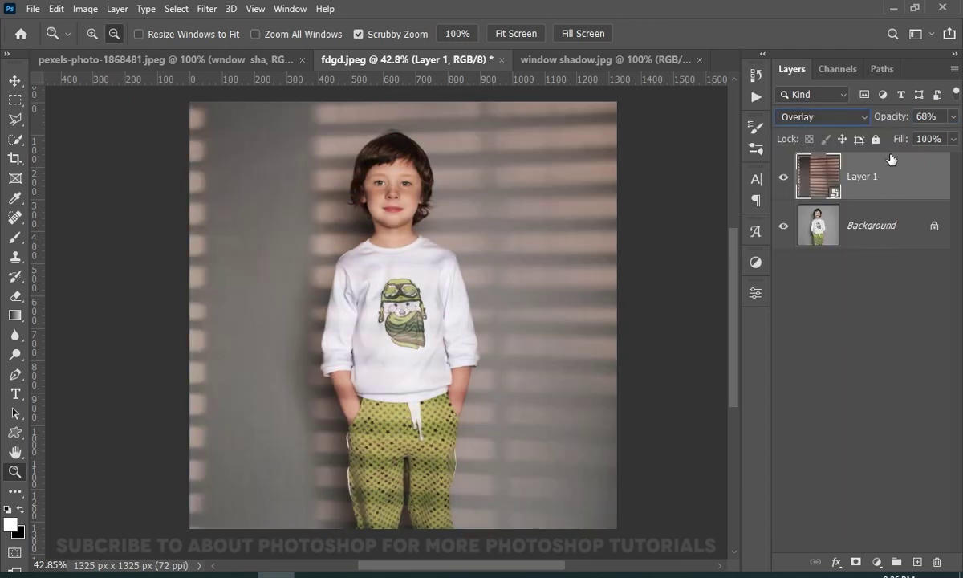
{"action": "left_click_drag", "start_coordinate": [900, 126], "coordinate": [957, 159]}
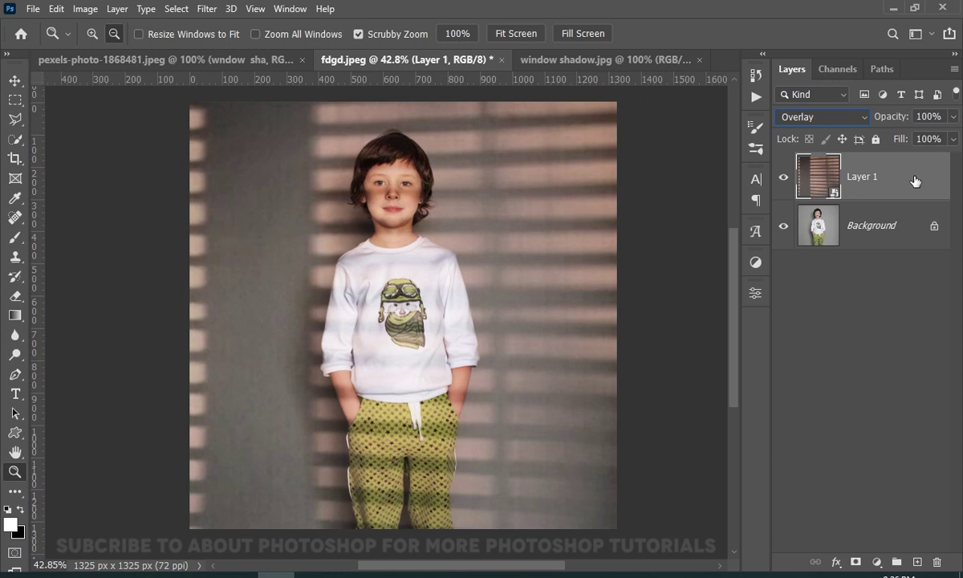
{"action": "left_click", "coordinate": [784, 179]}
{"action": "left_click", "coordinate": [784, 179]}
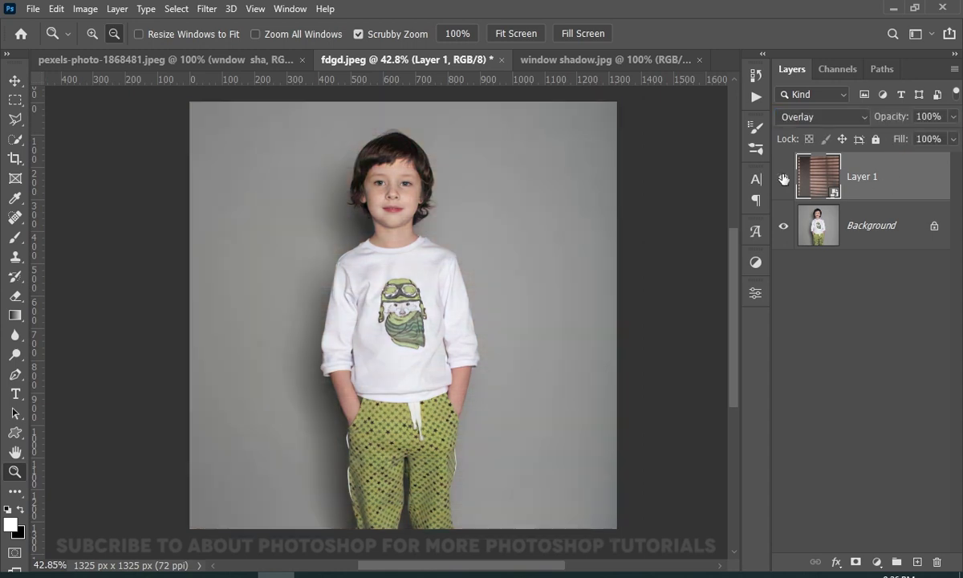
{"action": "left_click", "coordinate": [785, 179]}
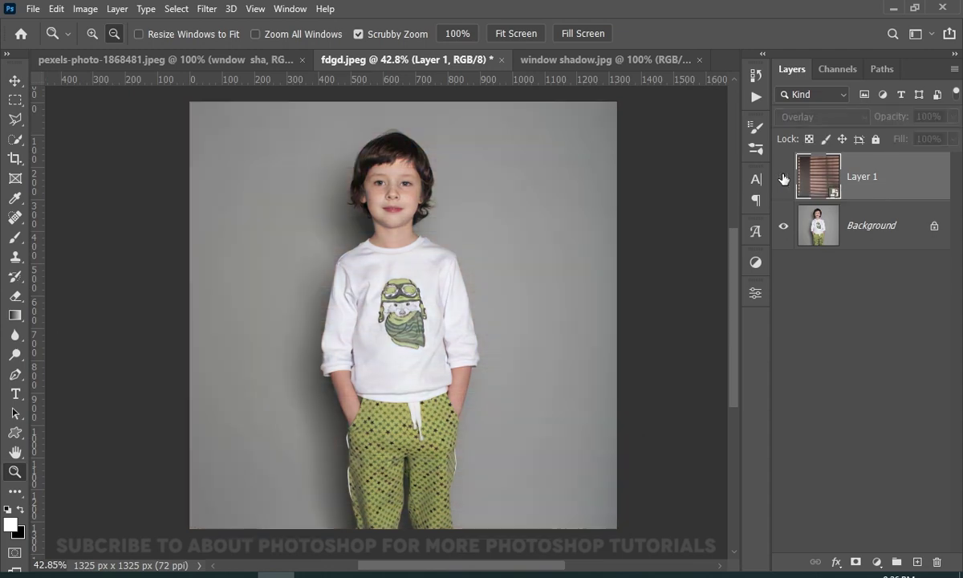
{"action": "left_click", "coordinate": [784, 179]}
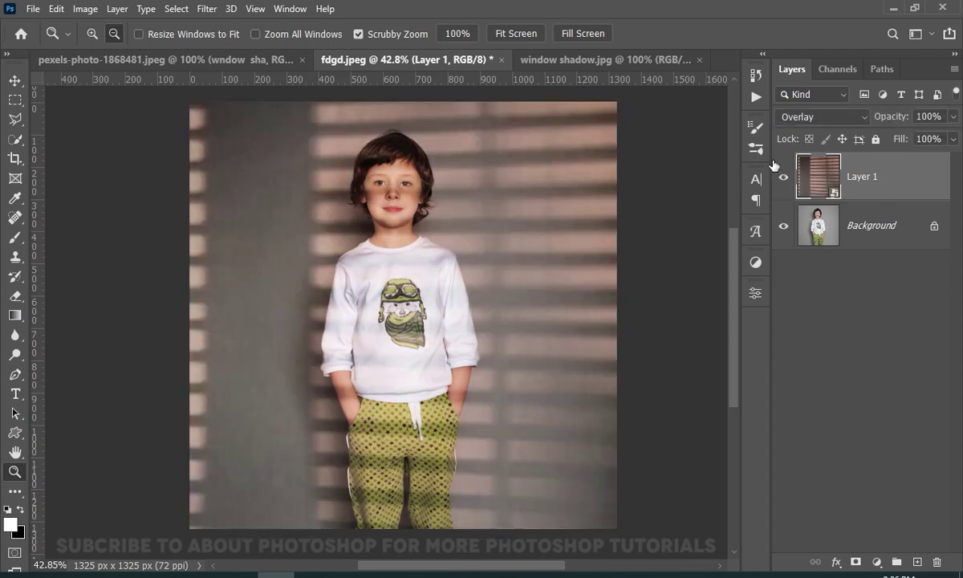
Add a Curves adjustment with an S-curve: darker shadows and midtones, brighter highlights.
{"action": "left_click", "coordinate": [878, 562]}
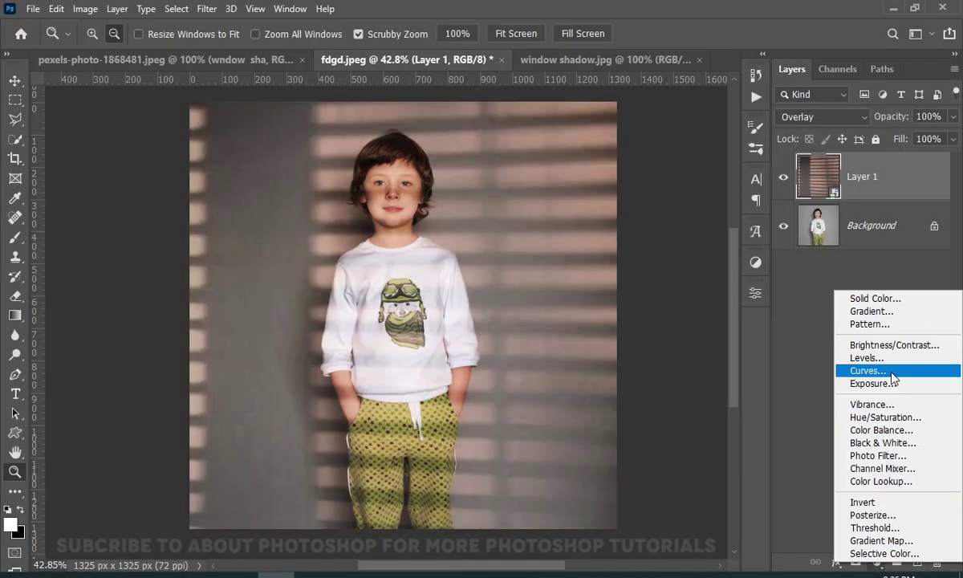
{"action": "left_click", "coordinate": [883, 371]}
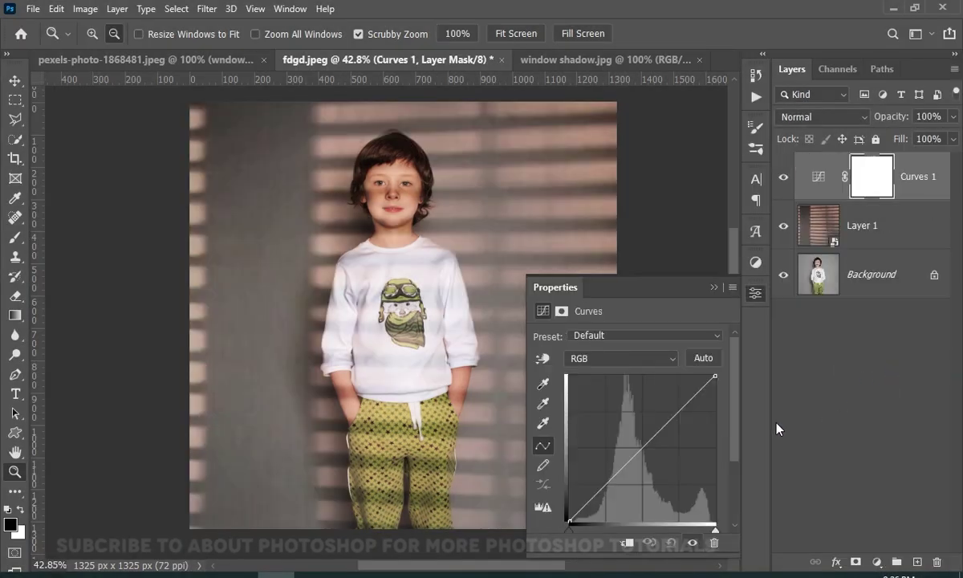
{"action": "left_click_drag", "start_coordinate": [600, 489], "coordinate": [601, 499]}
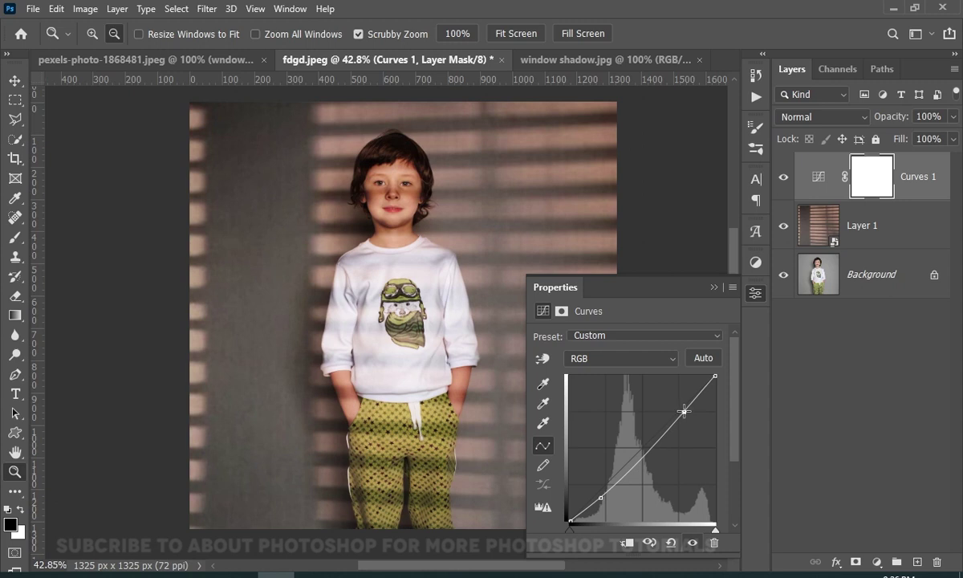
{"action": "left_click_drag", "start_coordinate": [683, 411], "coordinate": [685, 405]}
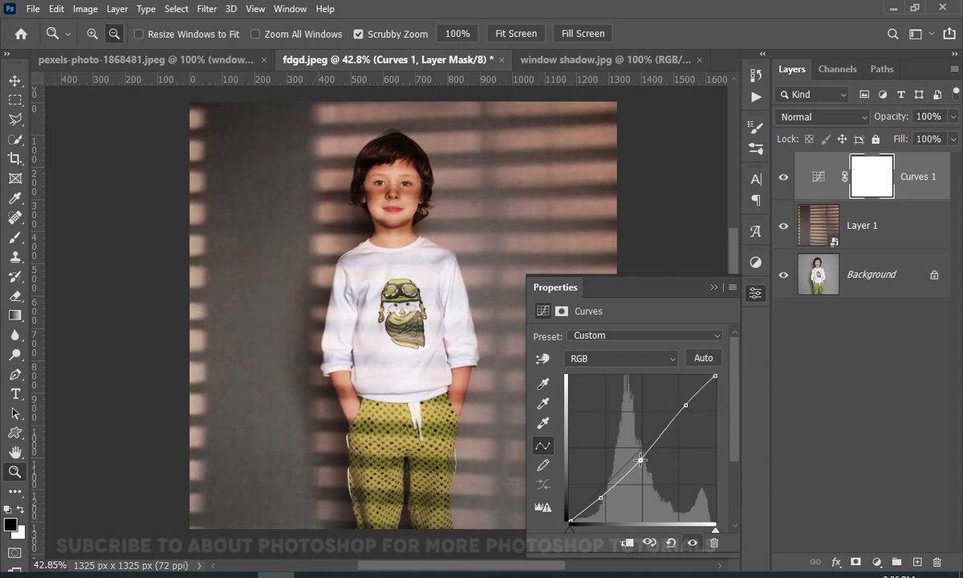
{"action": "mouse_move", "coordinate": [639, 455]}
{"action": "left_mouse_down"}
{"action": "mouse_move", "coordinate": [641, 464]}
{"action": "mouse_move", "coordinate": [642, 455]}
{"action": "left_mouse_up"}
{"action": "left_click", "coordinate": [714, 287]}
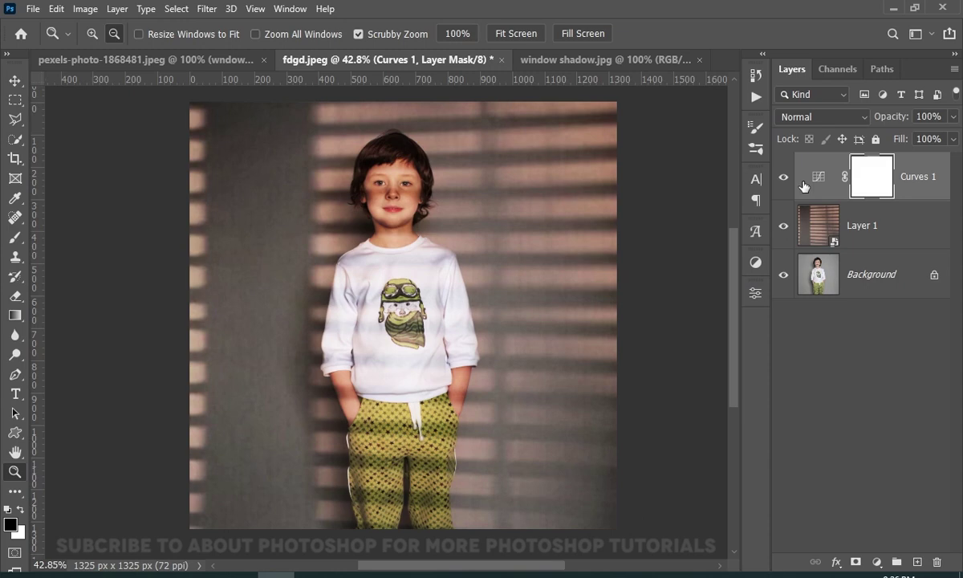
Toggle Curves 1 off and on to compare the contrast boost.
{"action": "left_click", "coordinate": [784, 177]}
{"action": "left_click", "coordinate": [784, 178]}
{"action": "left_click", "coordinate": [474, 400]}
Rescale Layer 1 to about 355% and shift it slightly over the photo.
{"action": "left_click", "coordinate": [910, 243]}
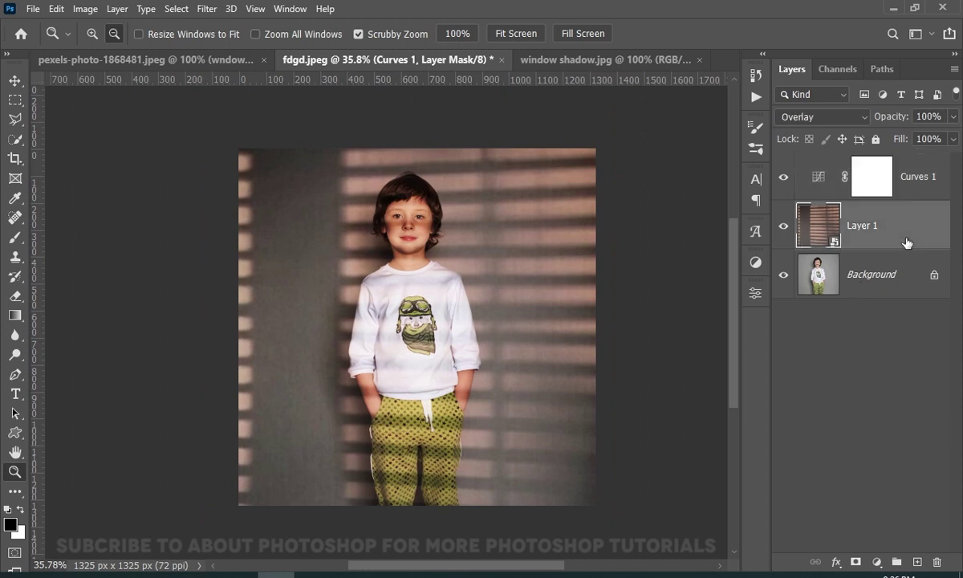
{"action": "key", "text": "ctrl+t"}
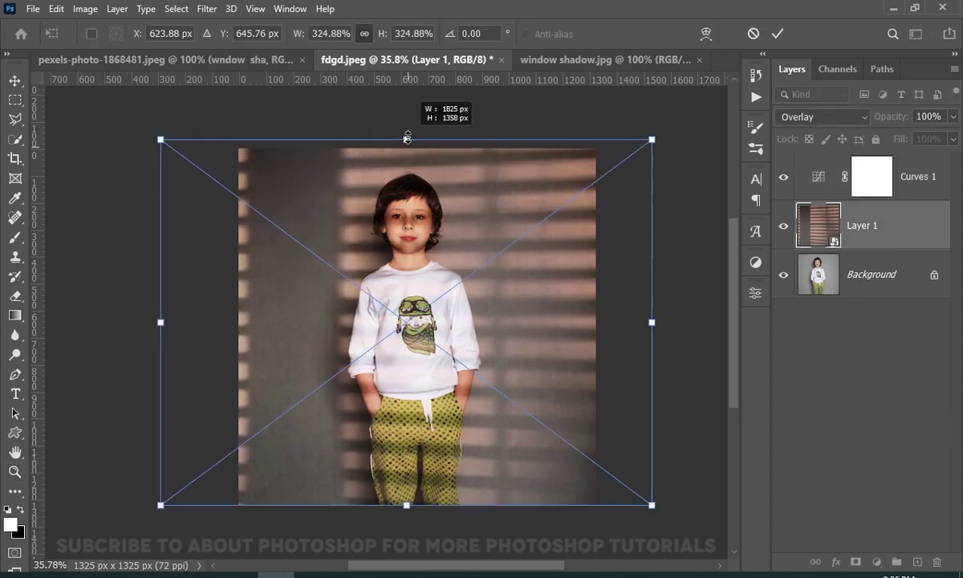
{"action": "left_click_drag", "start_coordinate": [407, 138], "coordinate": [406, 96]}
{"action": "left_click_drag", "start_coordinate": [482, 415], "coordinate": [476, 426]}
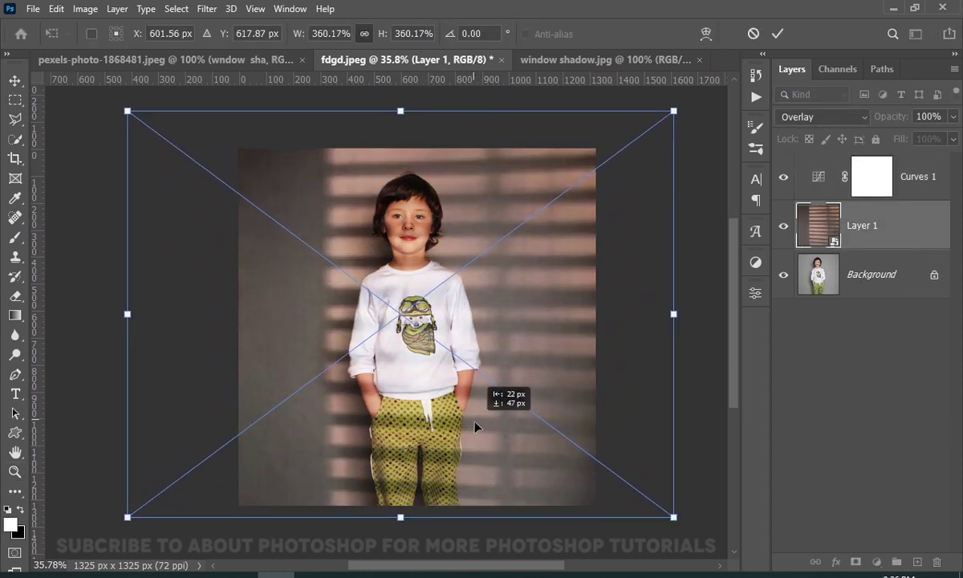
{"action": "left_click_drag", "start_coordinate": [400, 517], "coordinate": [400, 511]}
{"action": "left_click_drag", "start_coordinate": [438, 410], "coordinate": [439, 414]}
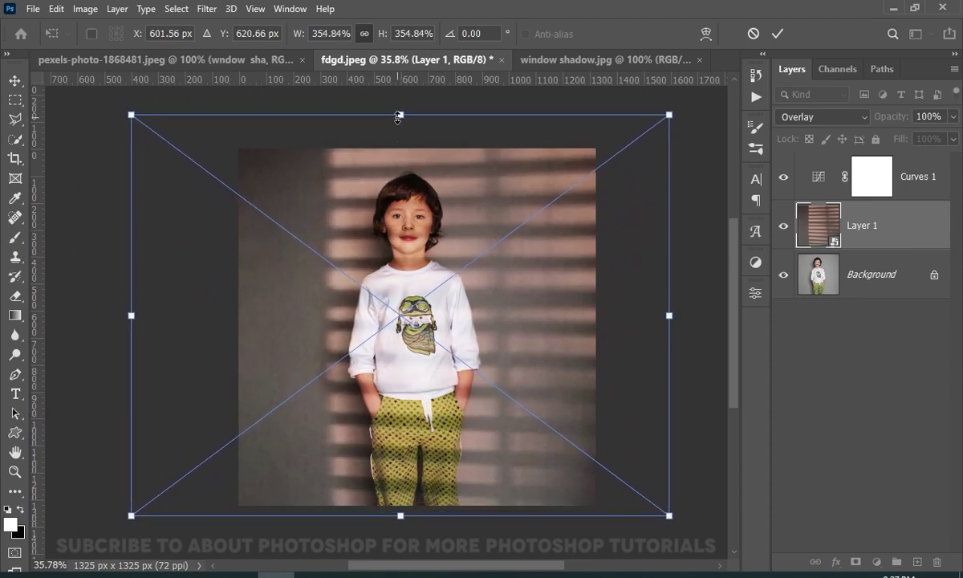
{"action": "left_click_drag", "start_coordinate": [399, 117], "coordinate": [399, 119]}
{"action": "left_click_drag", "start_coordinate": [432, 392], "coordinate": [430, 387]}
{"action": "key", "text": "Return"}
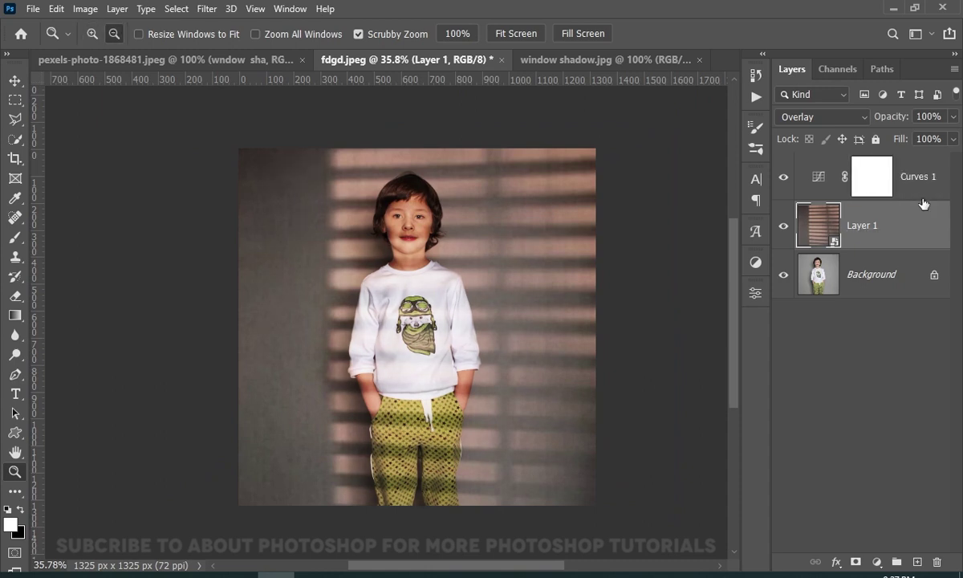
Compare the edited result against the original photo alone, then restore all layers.
{"action": "left_click", "coordinate": [784, 178]}
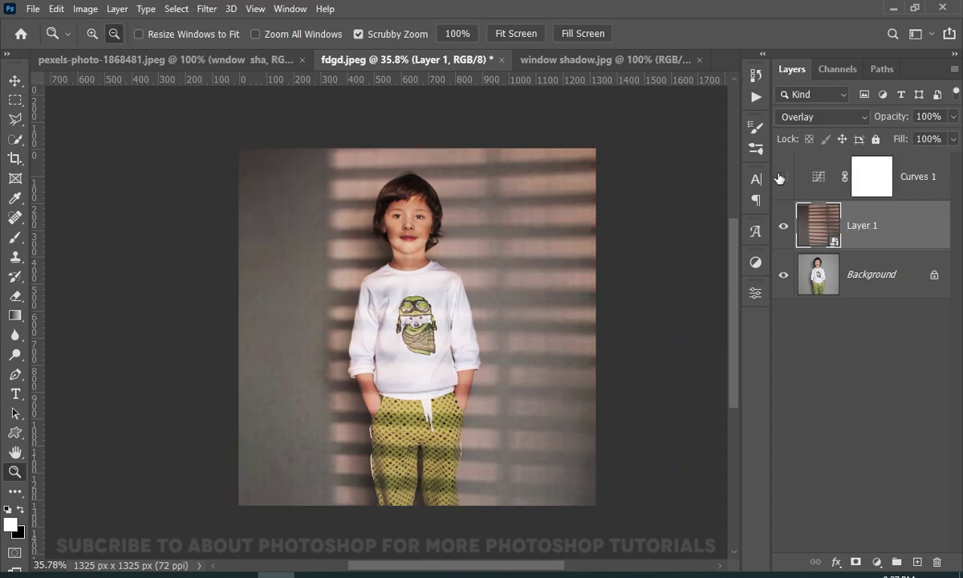
{"action": "left_click", "coordinate": [784, 177]}
{"action": "left_click", "coordinate": [784, 178]}
{"action": "left_click", "coordinate": [784, 177]}
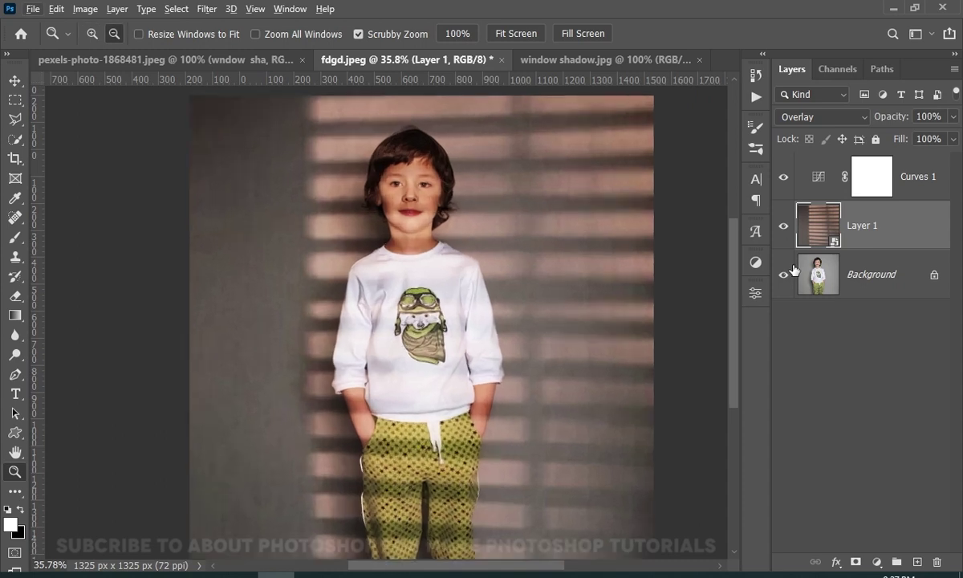
{"action": "key", "text": "ctrl+plus"}
{"action": "left_click", "coordinate": [784, 276], "text": "alt"}
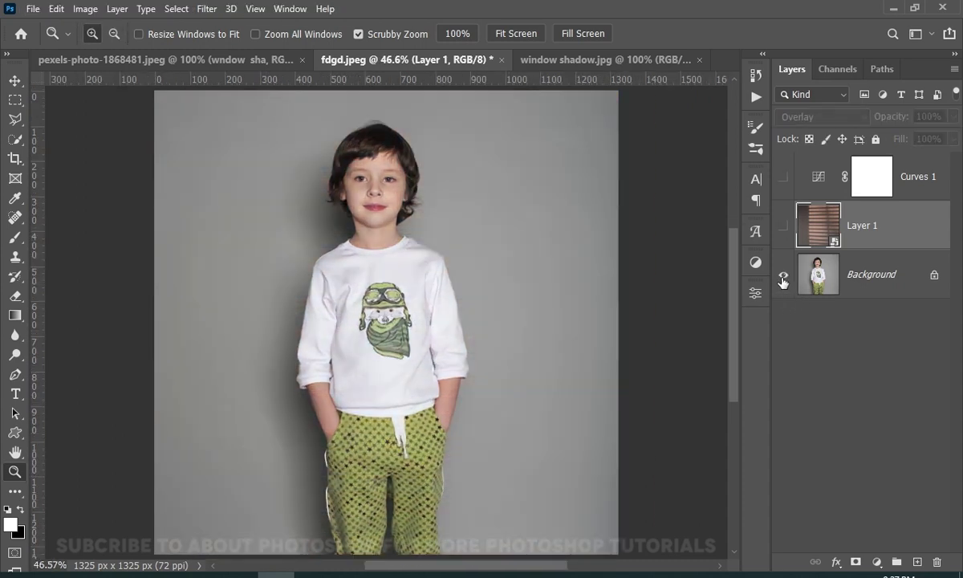
{"action": "left_click", "coordinate": [784, 280], "text": "alt"}
{"action": "left_click", "coordinate": [784, 281], "text": "alt"}
{"action": "left_click", "coordinate": [784, 281], "text": "alt"}
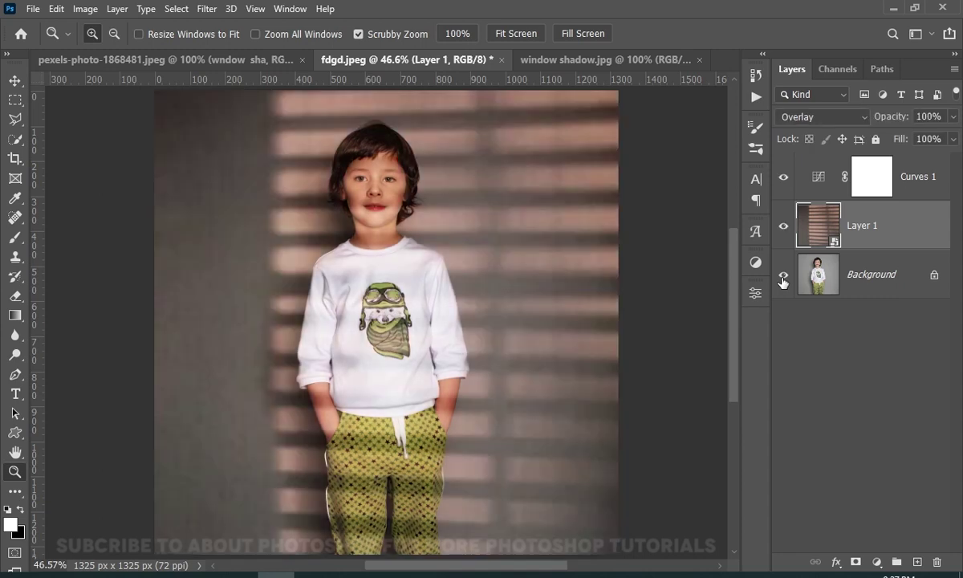
{"action": "left_click", "coordinate": [784, 281], "text": "alt"}
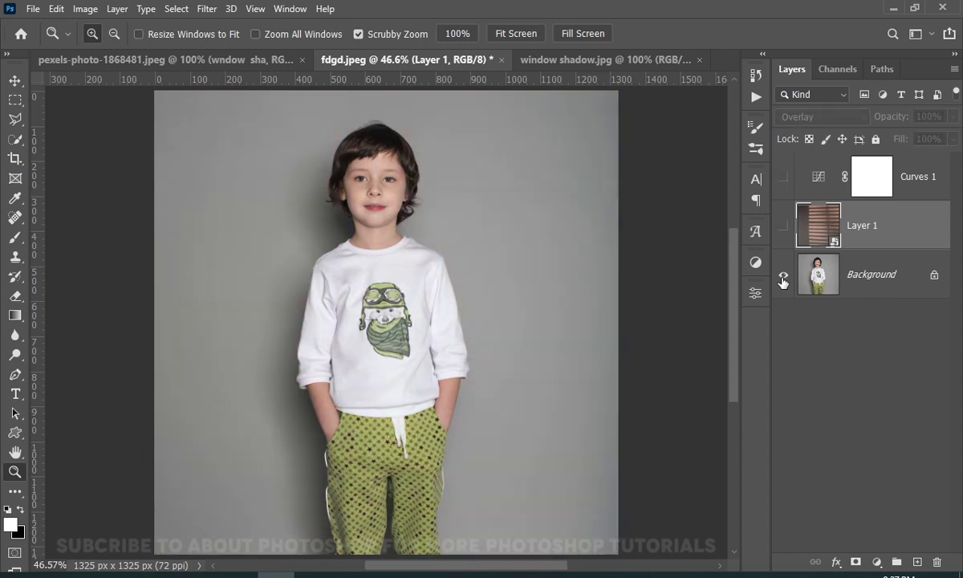
{"action": "left_click", "coordinate": [784, 281], "text": "alt"}
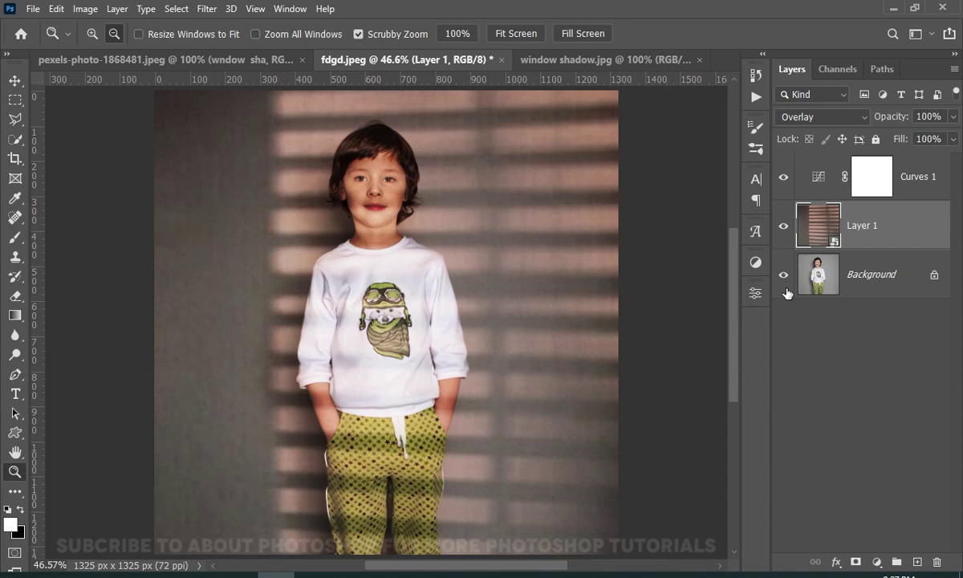
Move the Layer 1 window-shadow stripes about 213 px right across the boy's photo and commit.
{"action": "key", "text": "ctrl+t"}
{"action": "left_click_drag", "start_coordinate": [526, 336], "coordinate": [567, 350]}
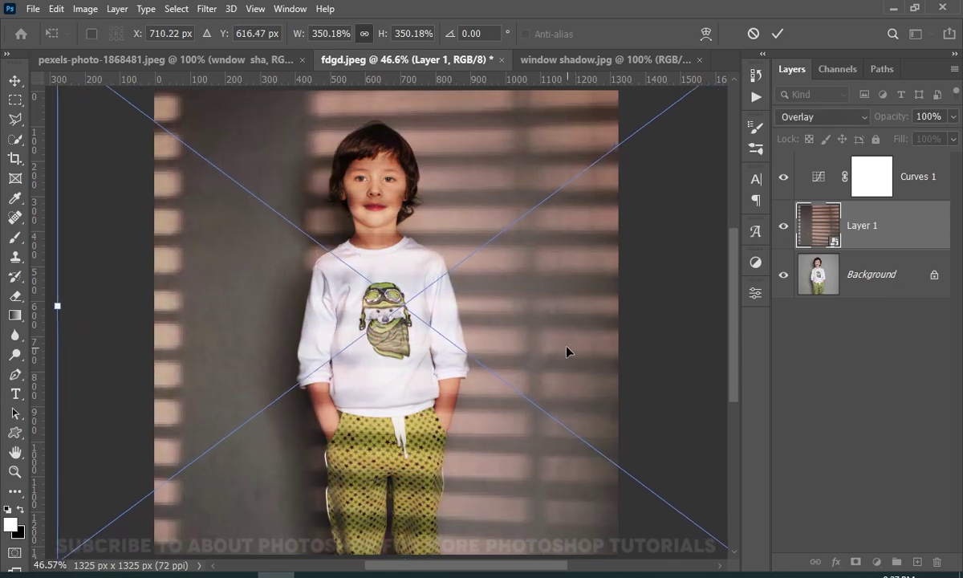
{"action": "key", "text": "Return"}
{"action": "key", "text": "z"}
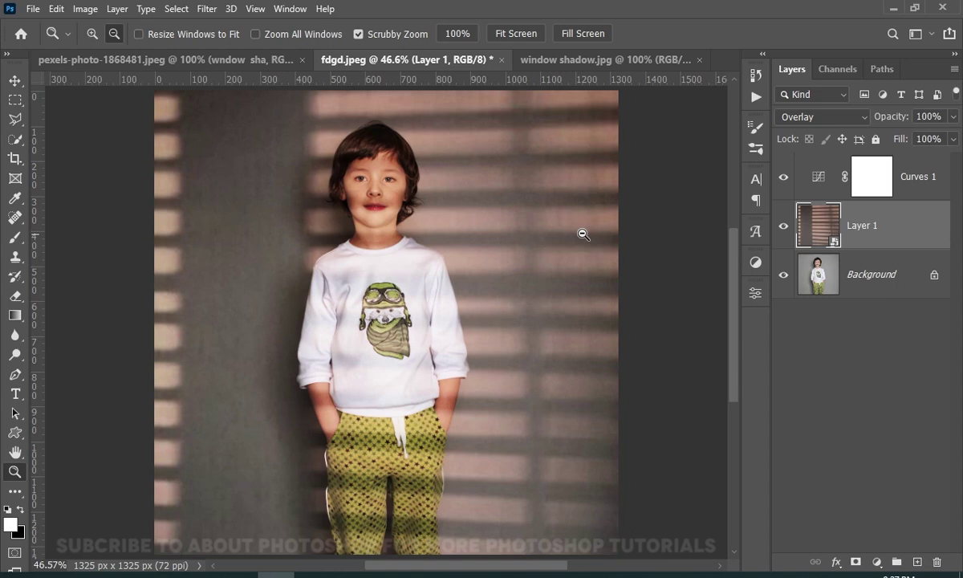
Set the pexels-photo example's window-shadow layer to 100% opacity, then return to fdgd.jpeg zoomed out.
{"action": "left_click", "coordinate": [239, 63]}
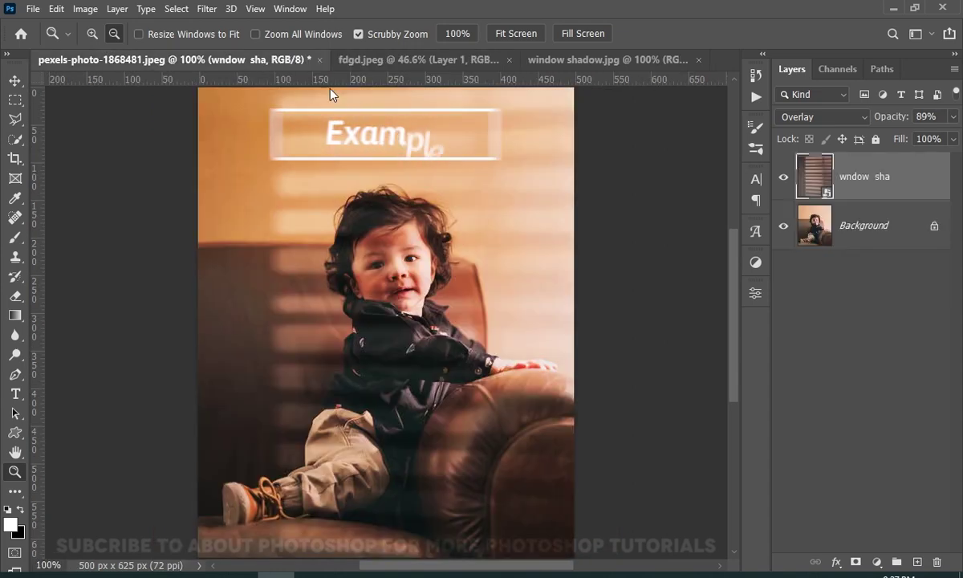
{"action": "left_click", "coordinate": [790, 179]}
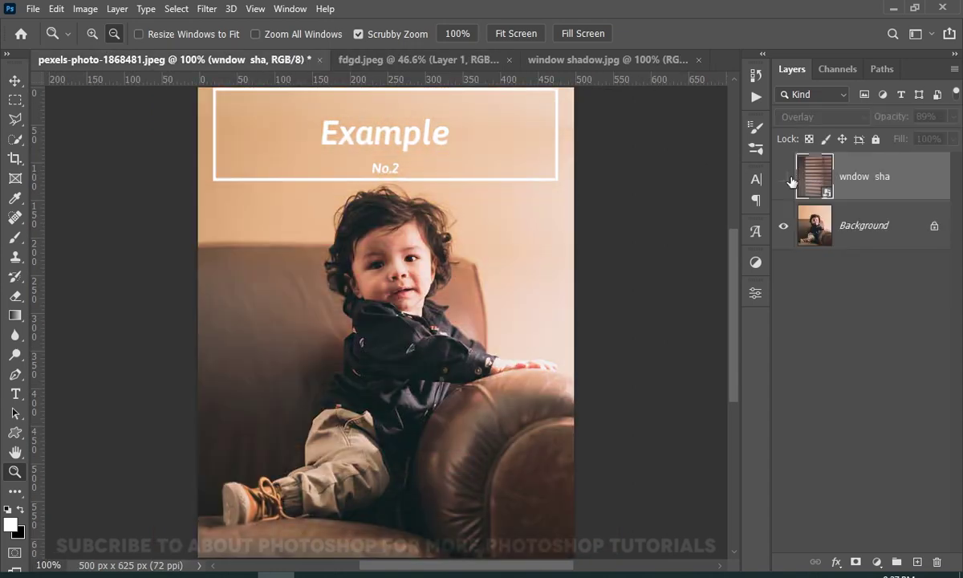
{"action": "left_click", "coordinate": [790, 179]}
{"action": "left_click", "coordinate": [789, 179]}
{"action": "left_click", "coordinate": [789, 179]}
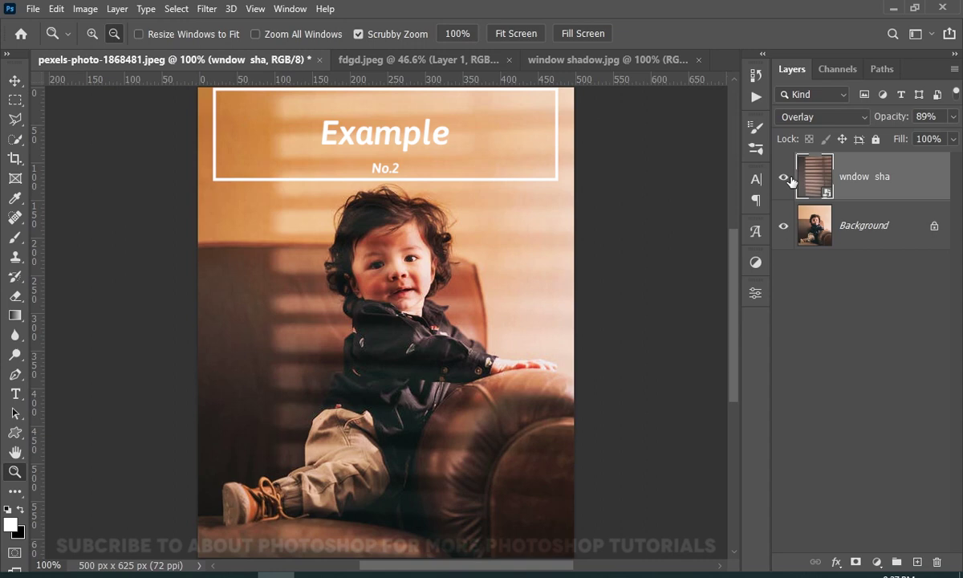
{"action": "left_click_drag", "start_coordinate": [915, 114], "coordinate": [961, 118]}
{"action": "left_click", "coordinate": [783, 179]}
{"action": "left_click", "coordinate": [782, 179]}
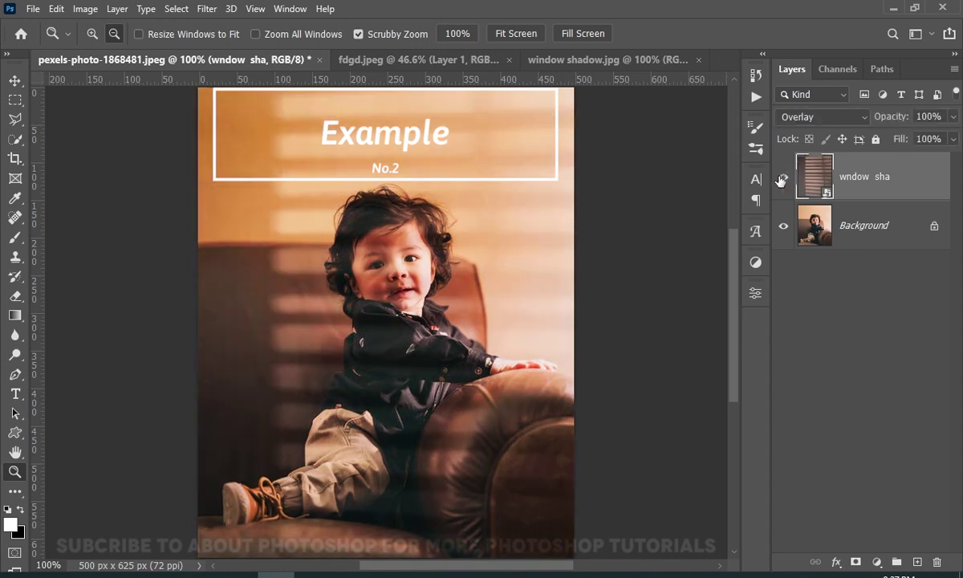
{"action": "left_click", "coordinate": [451, 62]}
{"action": "left_click_drag", "start_coordinate": [497, 247], "coordinate": [495, 276]}
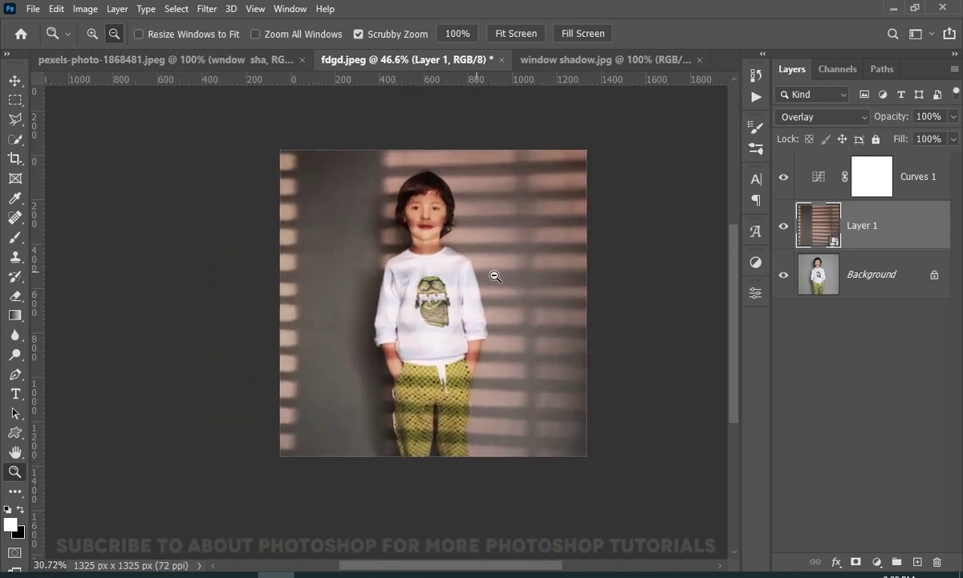